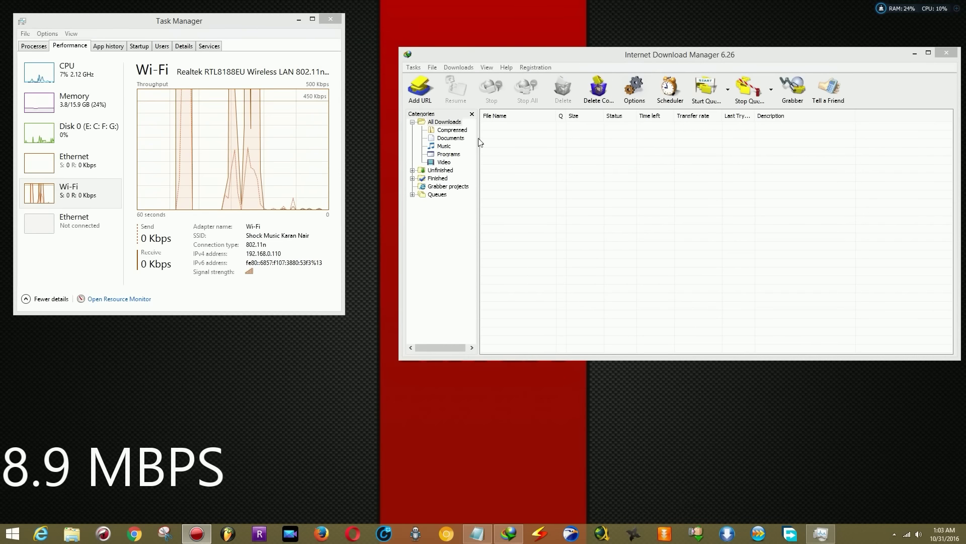
- Download the copied link as Test download.rar in the Compressed category, and close Internet Download Manager when it completes
{"action": "left_click_drag", "start_coordinate": [461, 54], "coordinate": [477, 67]}
{"action": "left_click", "coordinate": [436, 97]}
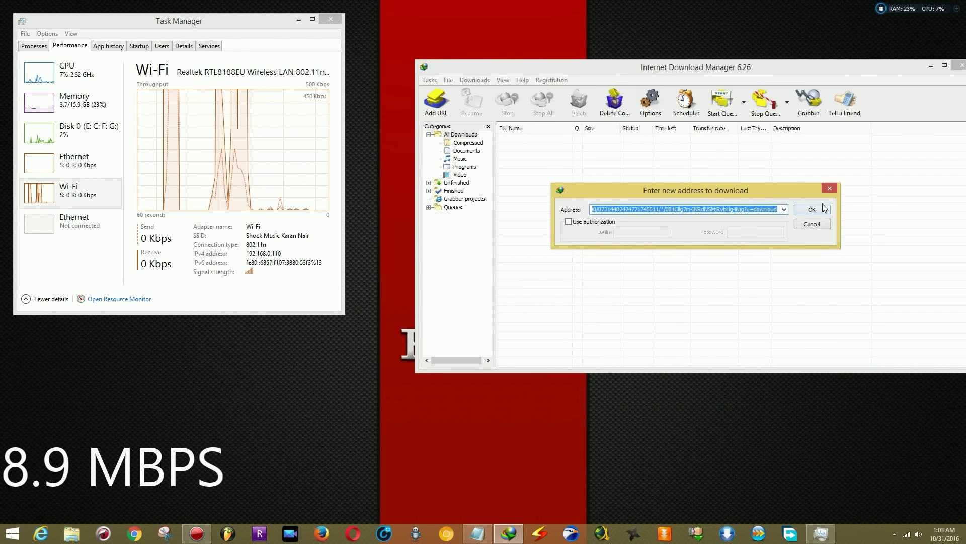
{"action": "left_click", "coordinate": [812, 208]}
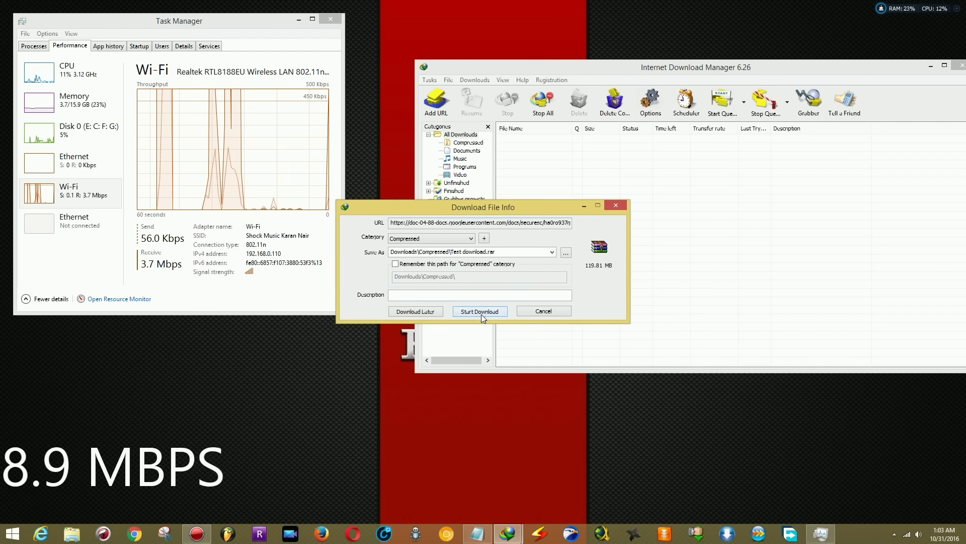
{"action": "left_click", "coordinate": [480, 311]}
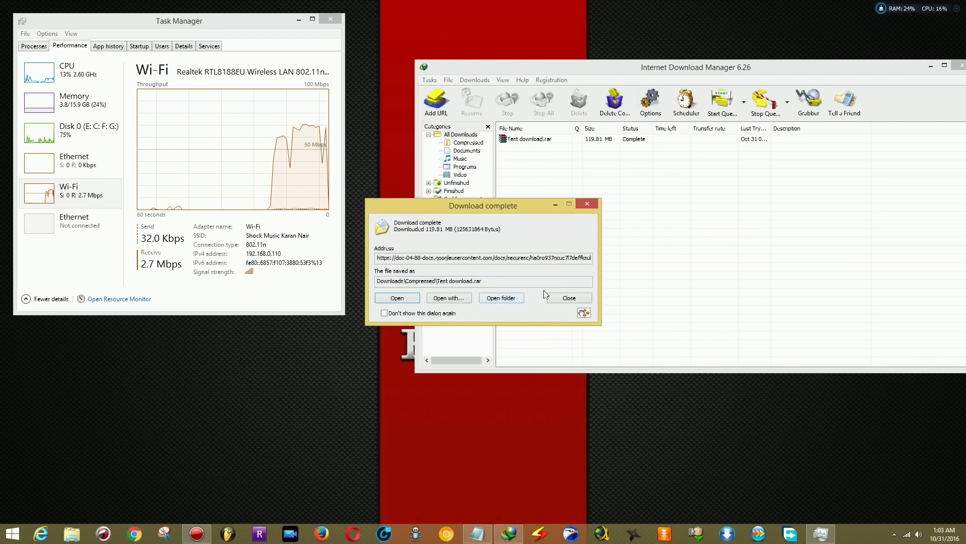
{"action": "left_click", "coordinate": [588, 202]}
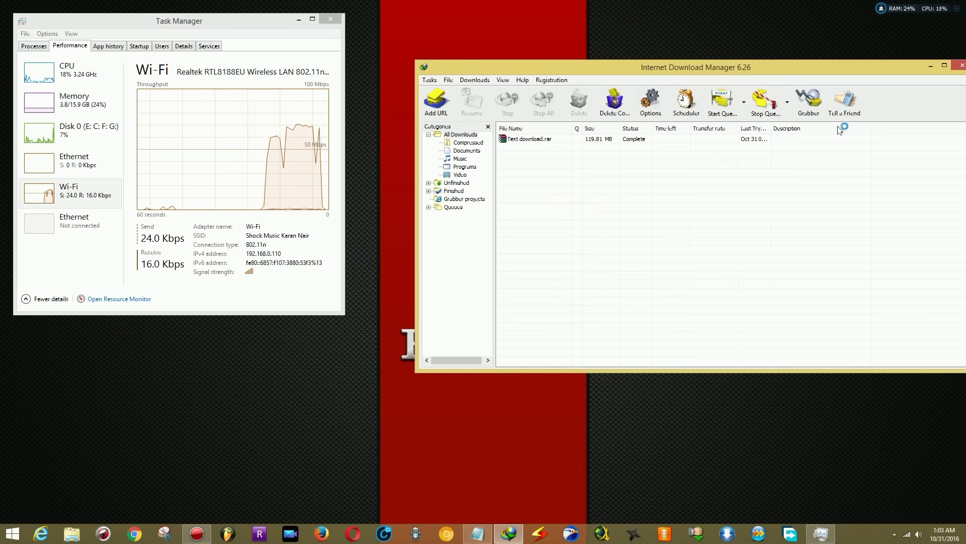
{"action": "left_click", "coordinate": [961, 65]}
- Switch to Download Accelerator Plus, place it beside Task Manager, and start saving Test download_1.rar from the copied link
{"action": "left_click", "coordinate": [539, 533]}
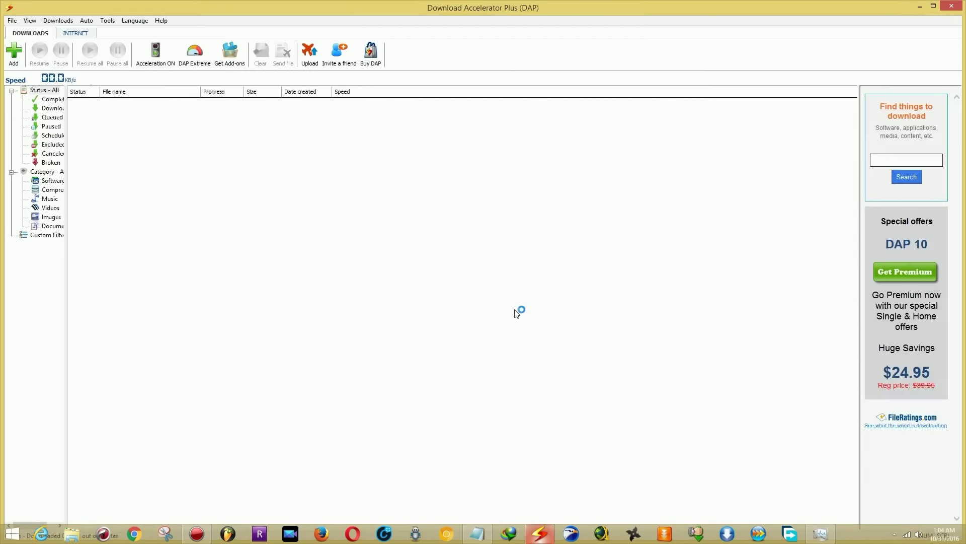
{"action": "key", "text": "super+Right"}
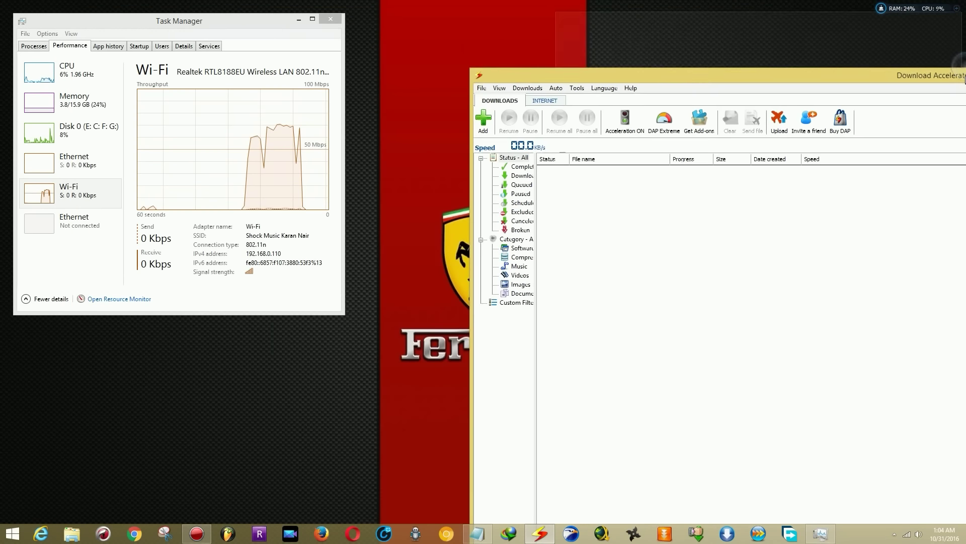
{"action": "left_click", "coordinate": [501, 47]}
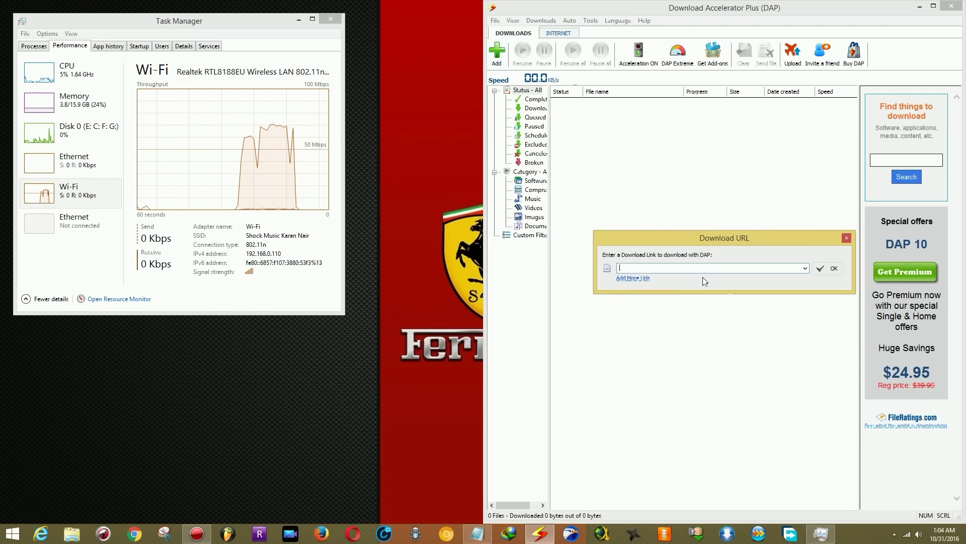
{"action": "left_click", "coordinate": [828, 268]}
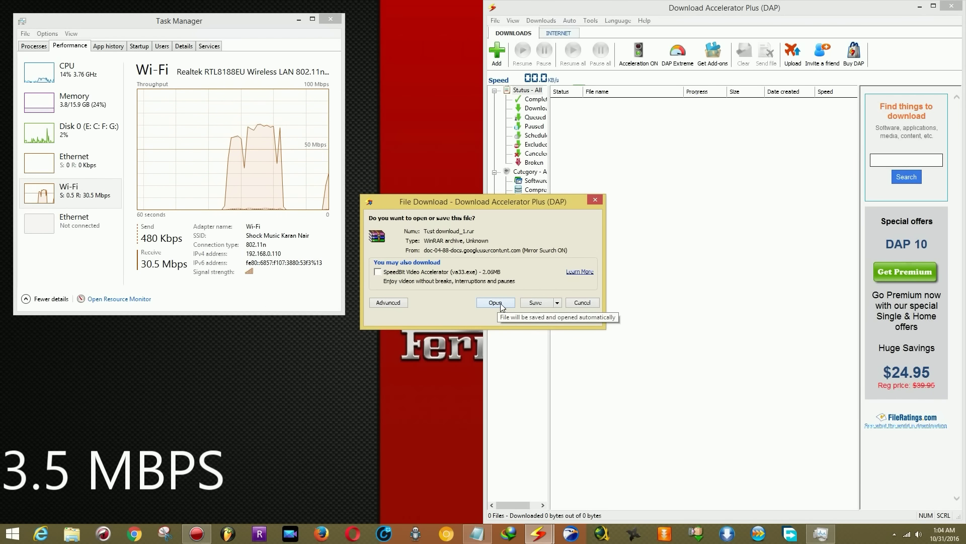
{"action": "left_click", "coordinate": [535, 303]}
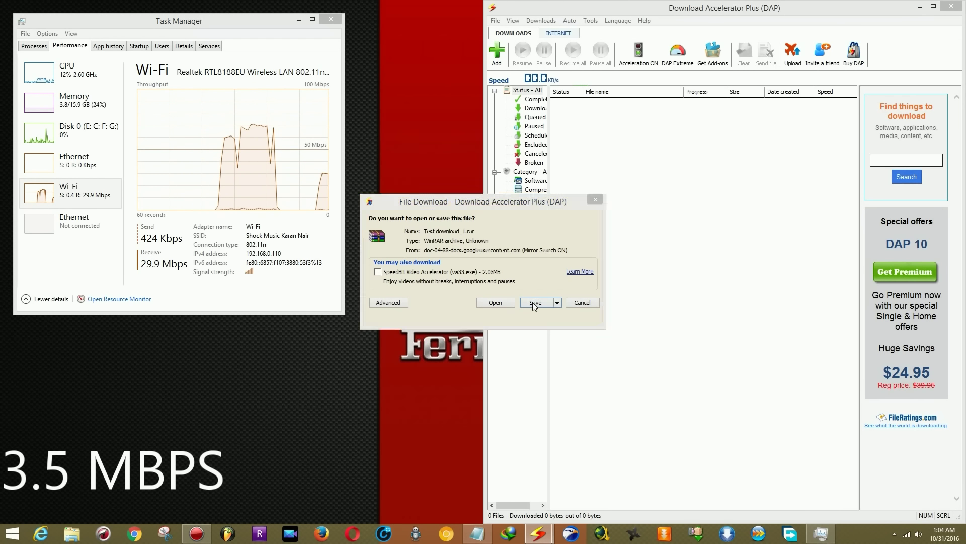
- Let the Test download_1.rar transfer finish, and close its progress window and Download Accelerator Plus
{"action": "left_click", "coordinate": [727, 393]}
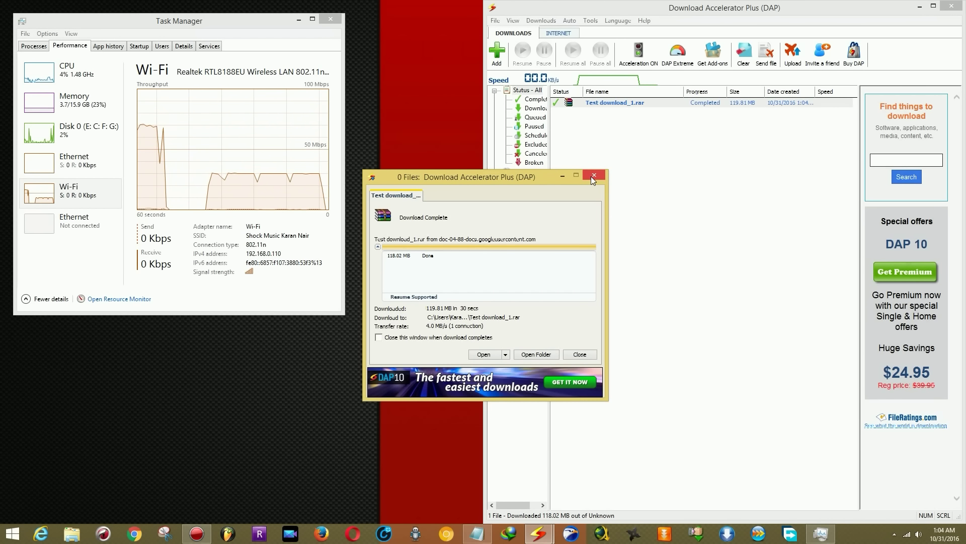
{"action": "left_click", "coordinate": [591, 177]}
{"action": "left_click", "coordinate": [951, 6]}
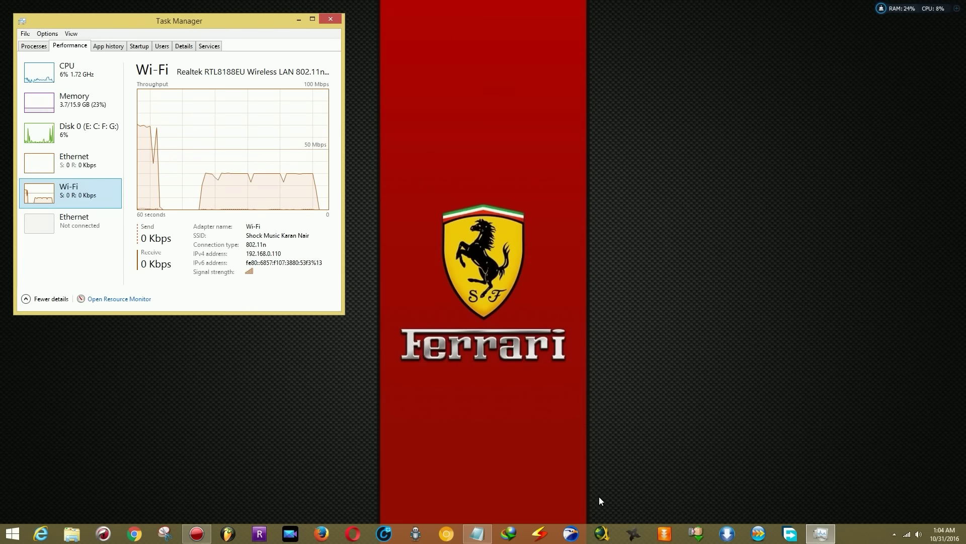
- Switch to EagleGet, download the copied link with the Automatically start option, and close the program when it completes
{"action": "left_click", "coordinate": [571, 534]}
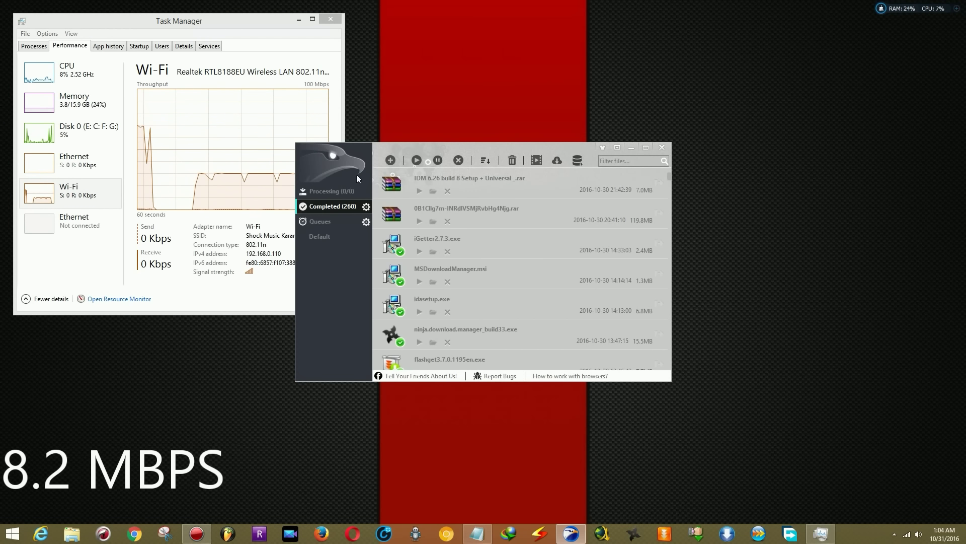
{"action": "left_click", "coordinate": [331, 192]}
{"action": "left_click", "coordinate": [391, 160]}
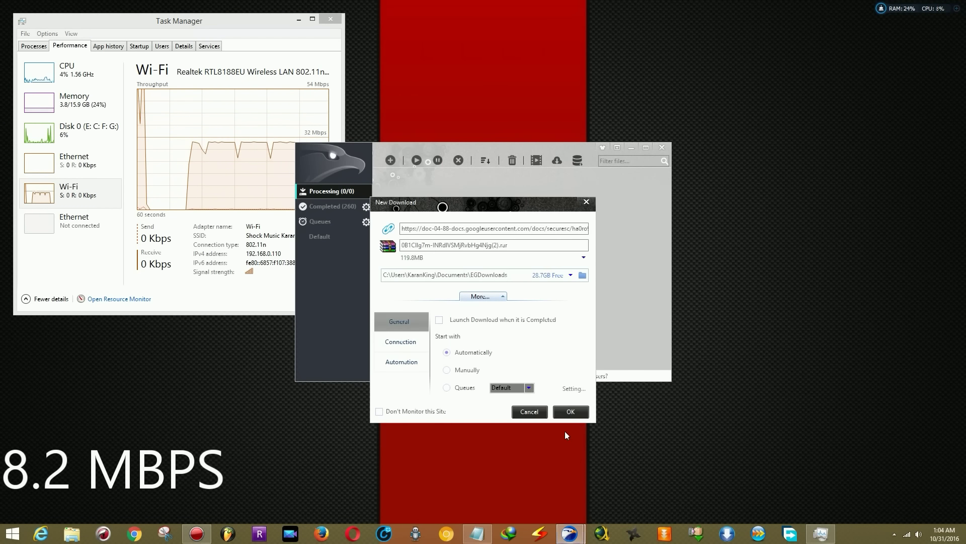
{"action": "left_click", "coordinate": [571, 410]}
{"action": "left_click_drag", "start_coordinate": [501, 148], "coordinate": [634, 117]}
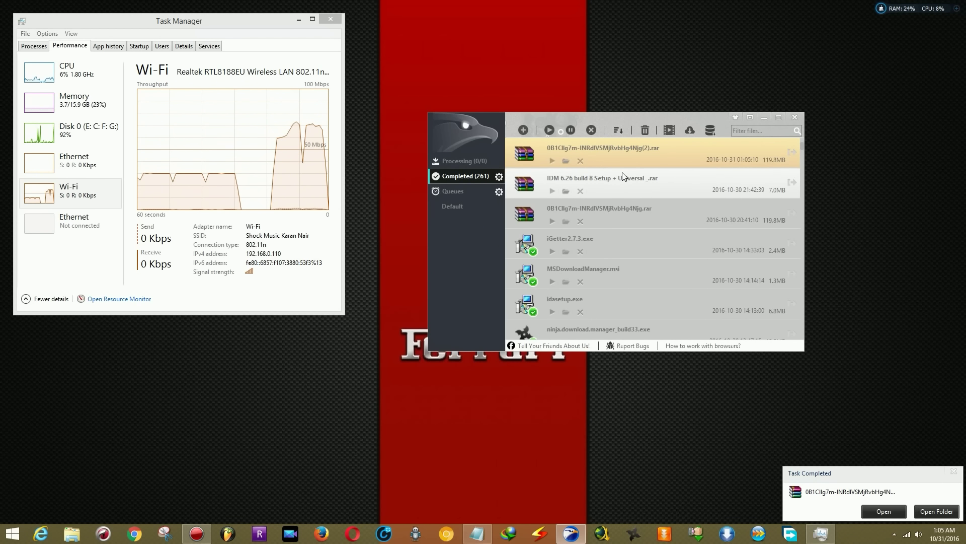
{"action": "left_click", "coordinate": [792, 117]}
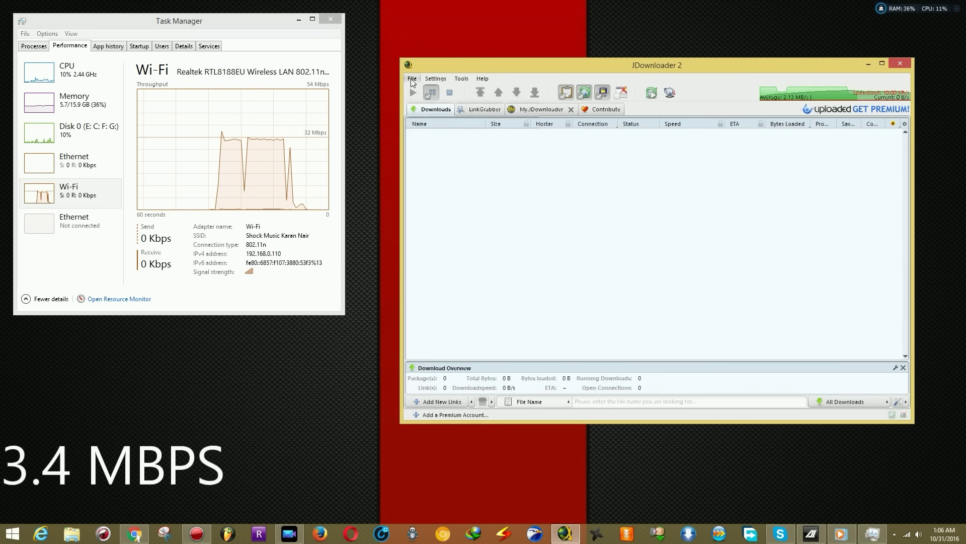
- In JDownloader 2, add the copied link and start the Test download package, overwriting the existing file
{"action": "left_click", "coordinate": [428, 79]}
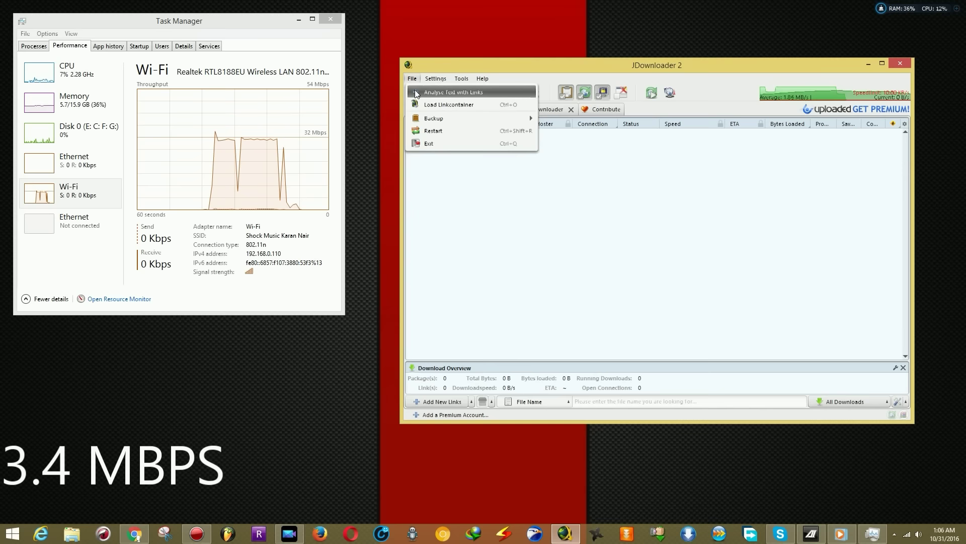
{"action": "left_click", "coordinate": [415, 90]}
{"action": "left_click", "coordinate": [805, 309]}
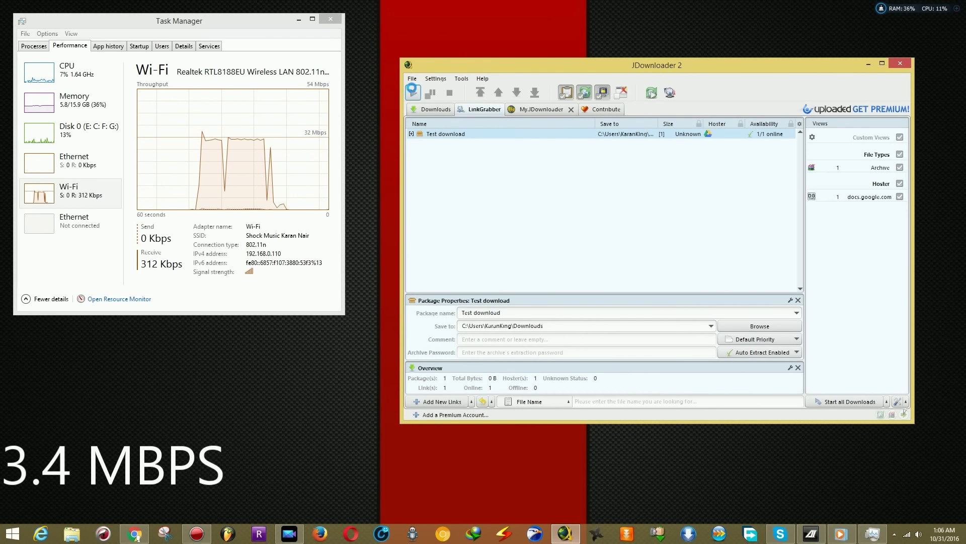
{"action": "left_click", "coordinate": [412, 90]}
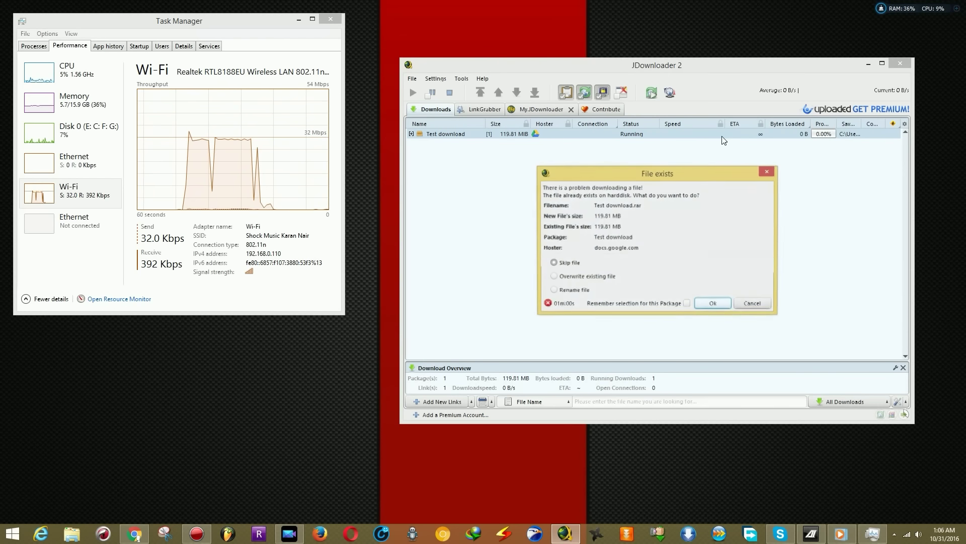
{"action": "left_click", "coordinate": [569, 276]}
{"action": "left_click", "coordinate": [713, 303]}
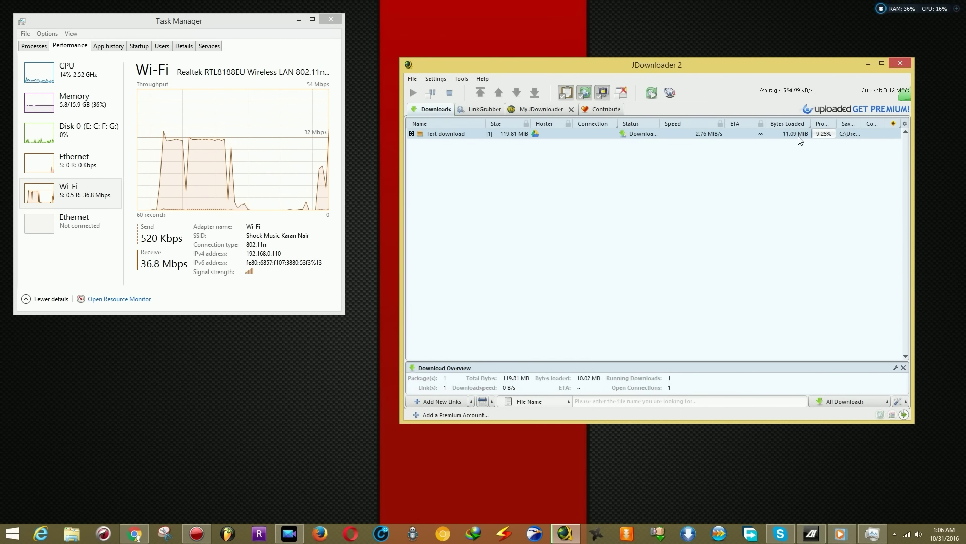
- Sort the download list by Speed, dismiss the sorting notice with Don't show this again unticked, and reverse the sort order
{"action": "left_click", "coordinate": [721, 122]}
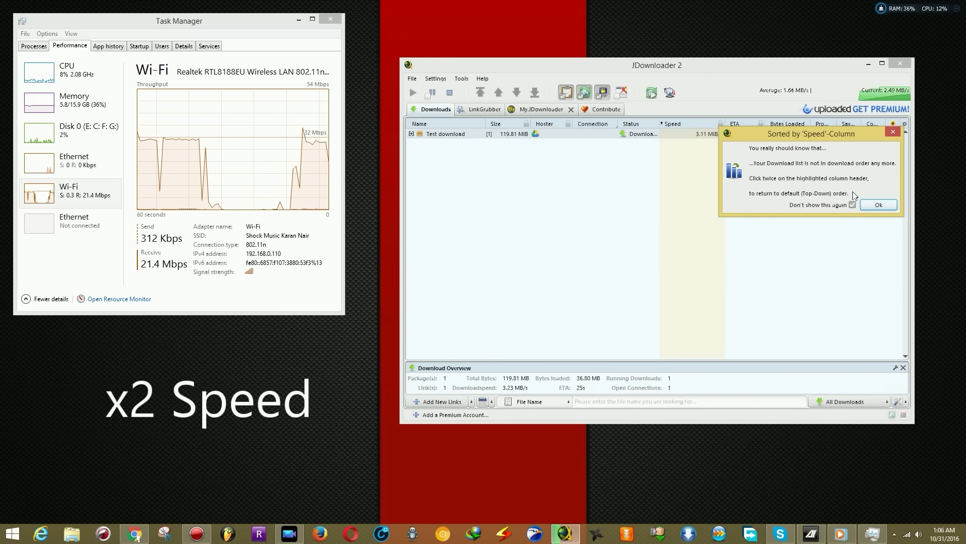
{"action": "left_click", "coordinate": [853, 205]}
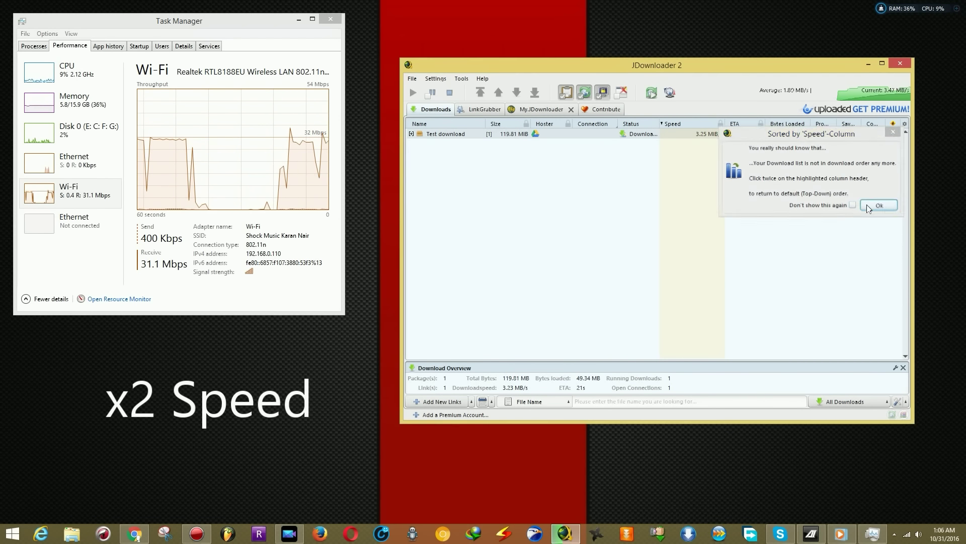
{"action": "left_click", "coordinate": [878, 205]}
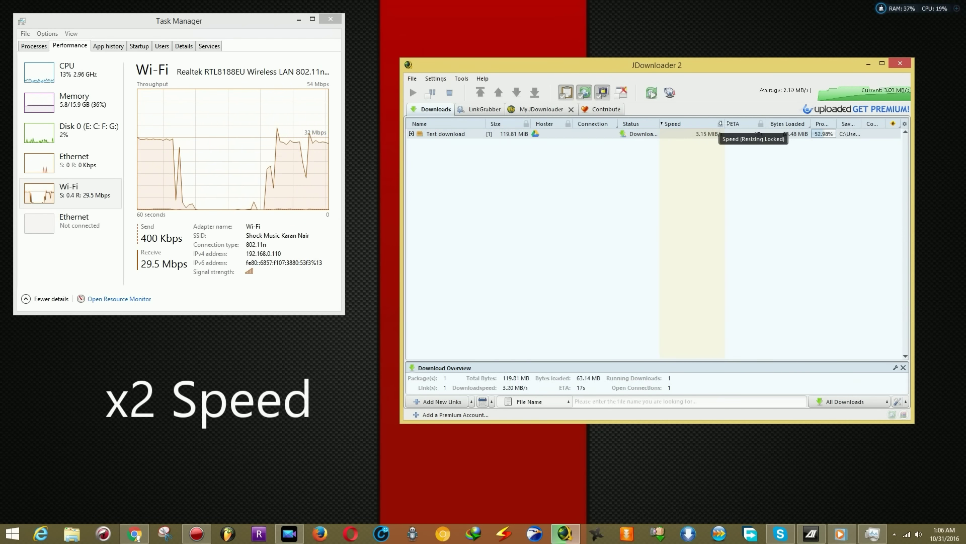
{"action": "left_click", "coordinate": [720, 126]}
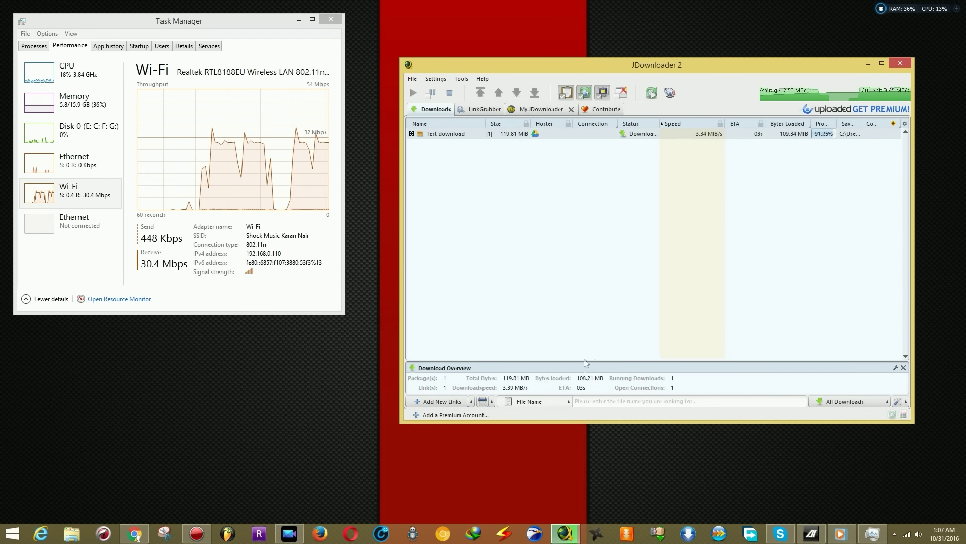
- Switch to Ninja Download Manager and quick-add a download of the copied link with the default options
{"action": "left_click", "coordinate": [596, 532]}
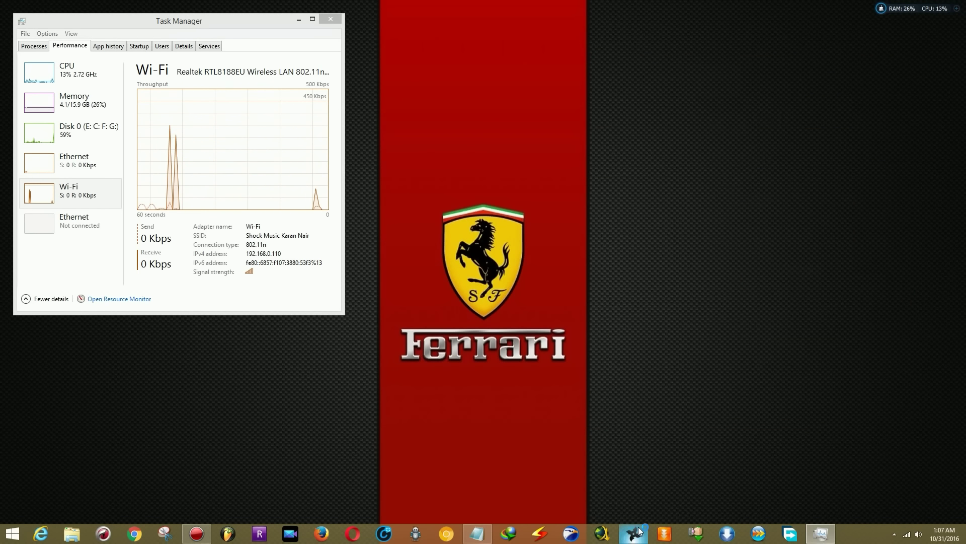
{"action": "left_click", "coordinate": [694, 76]}
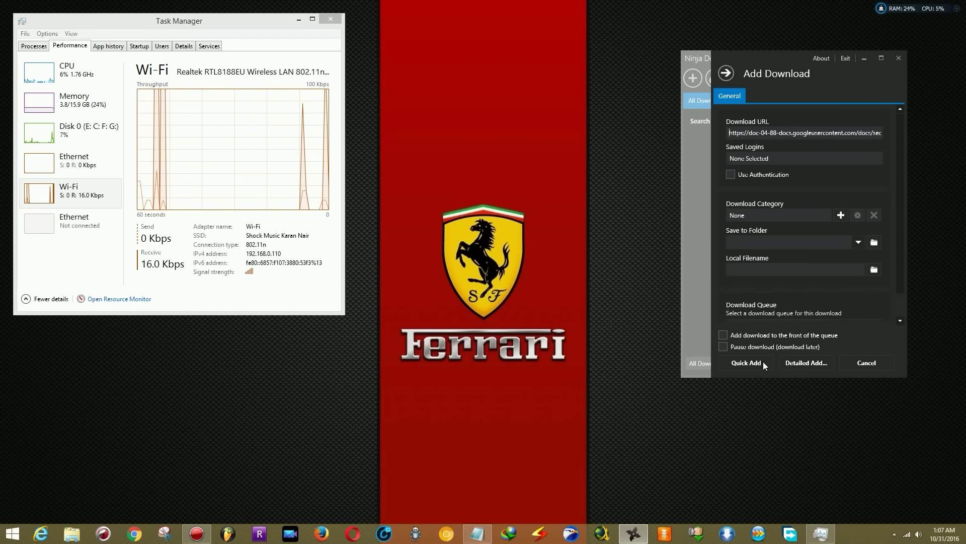
{"action": "left_click", "coordinate": [746, 363]}
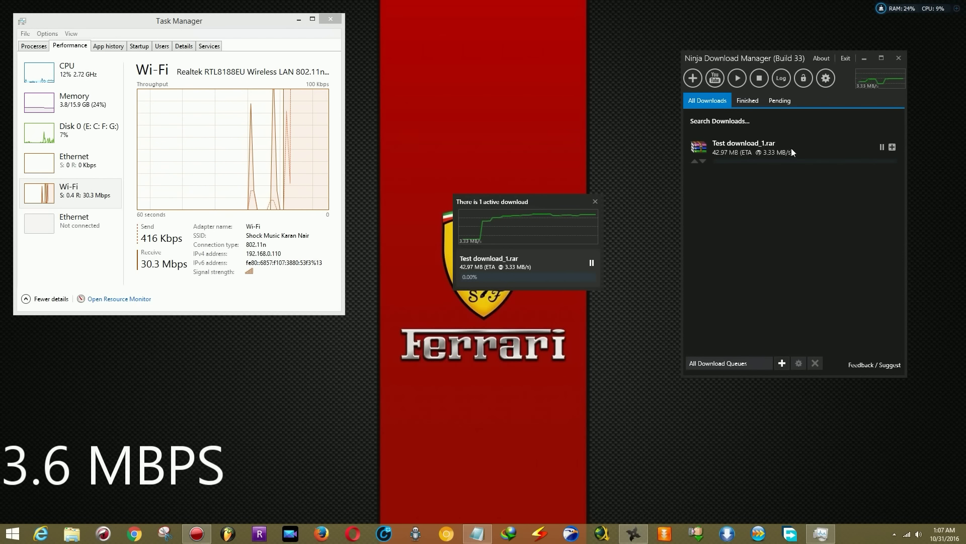
- Check the finished and pending lists, and return to all downloads to inspect the Test download_1.rar entry
{"action": "left_click", "coordinate": [746, 100]}
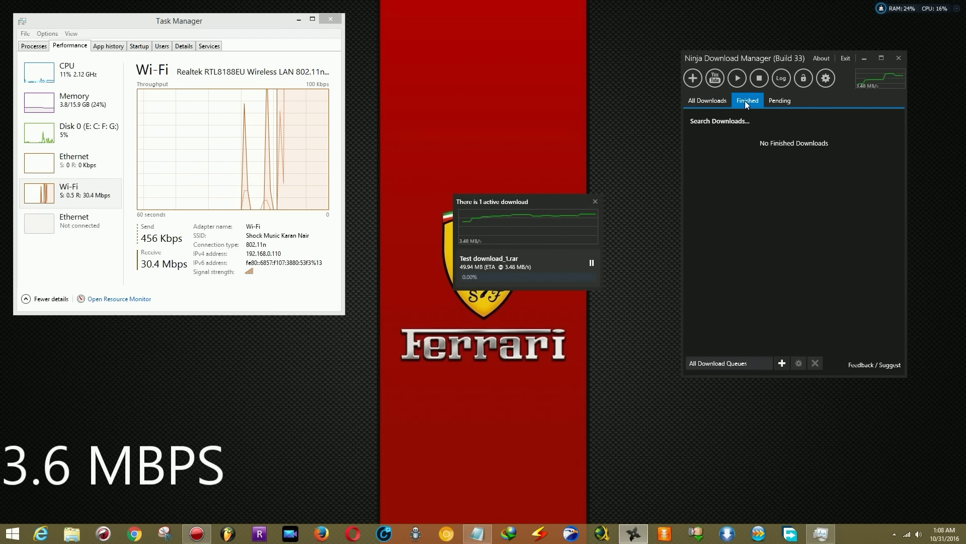
{"action": "left_click", "coordinate": [779, 101]}
{"action": "left_click", "coordinate": [710, 100]}
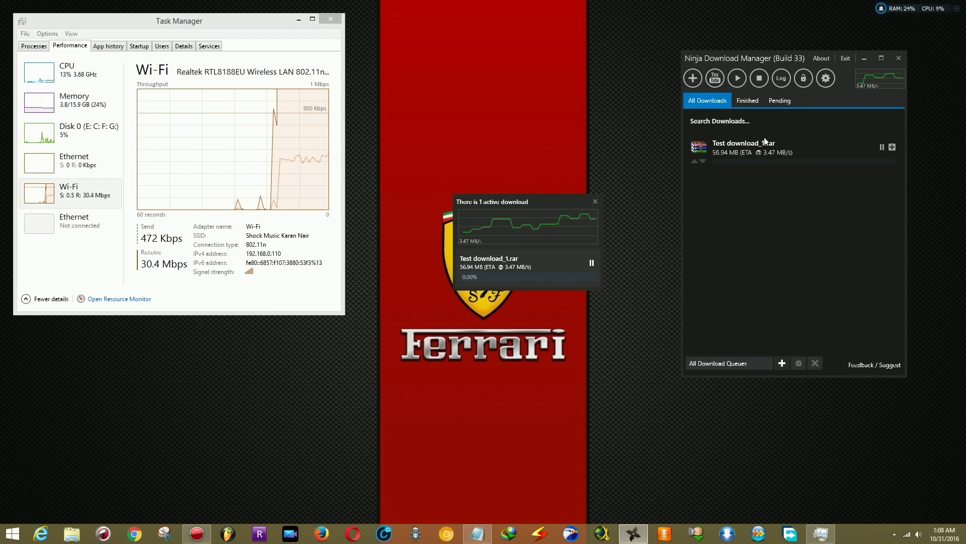
{"action": "right_click", "coordinate": [760, 153]}
{"action": "left_click", "coordinate": [727, 207]}
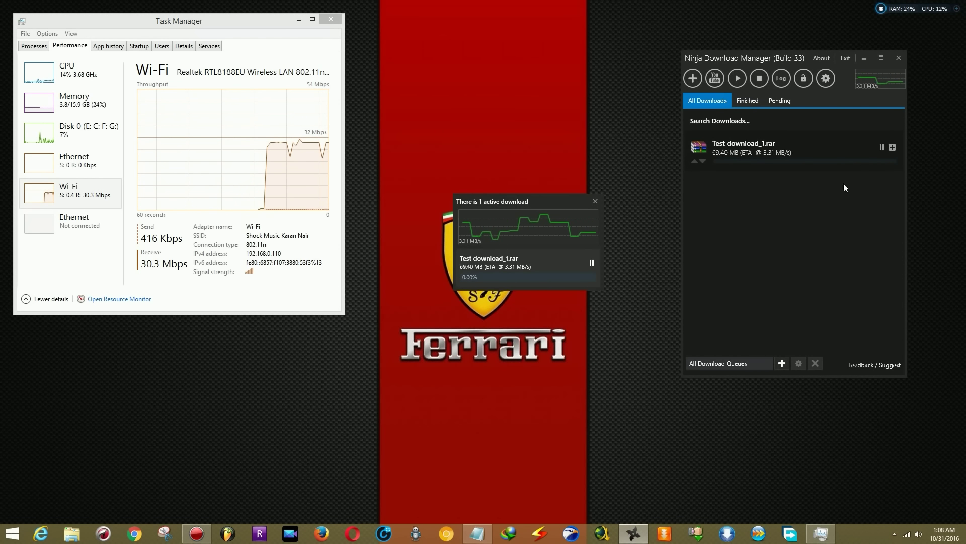
- Examine the network settings for speed limit, timeouts, concurrent downloads, connections per download and proxy, and leave the settings
{"action": "left_click", "coordinate": [825, 79]}
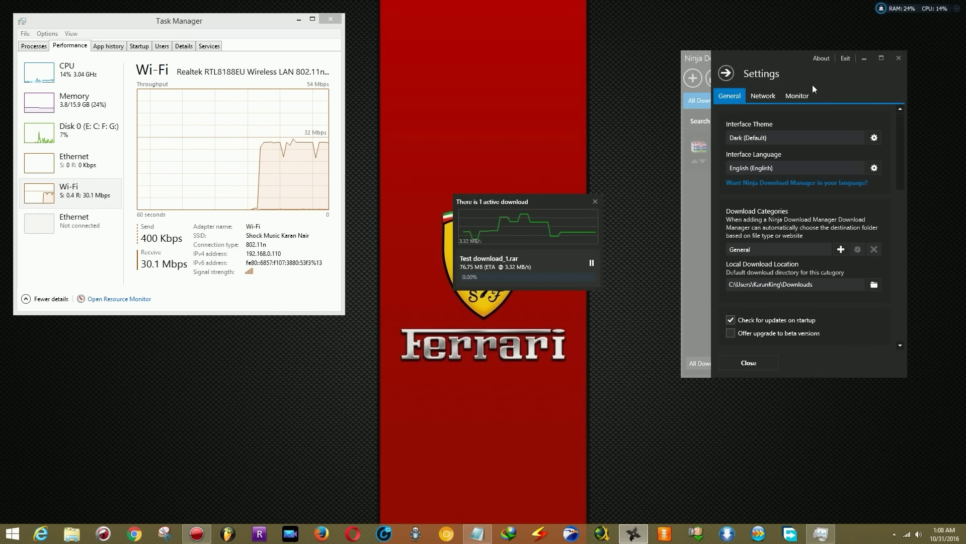
{"action": "left_click", "coordinate": [775, 96]}
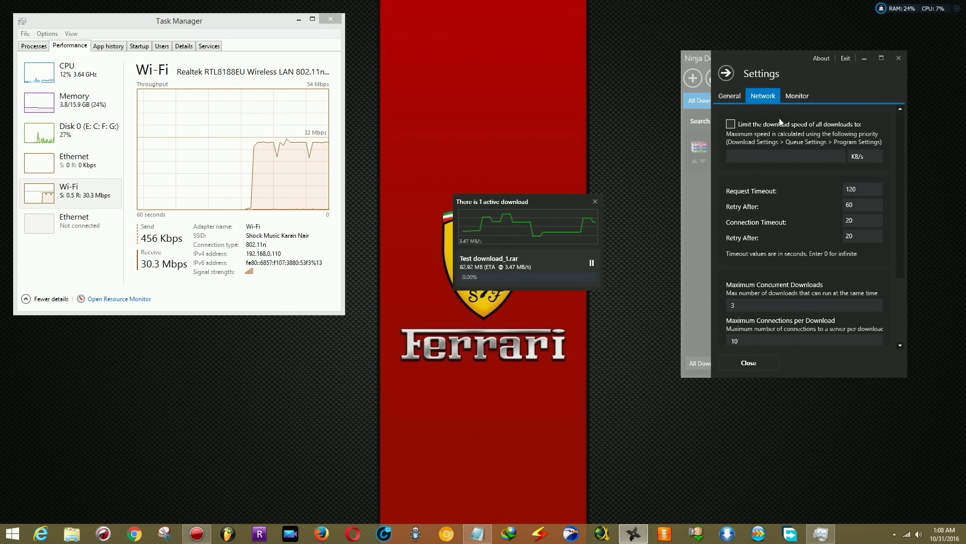
{"action": "scroll", "coordinate": [815, 257], "scroll_direction": "down", "scroll_amount": 2}
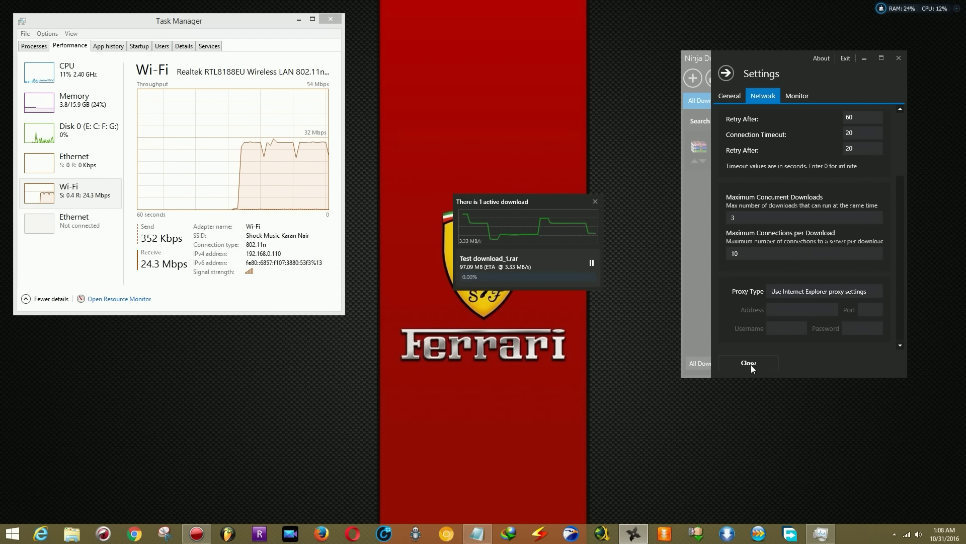
{"action": "left_click", "coordinate": [726, 76]}
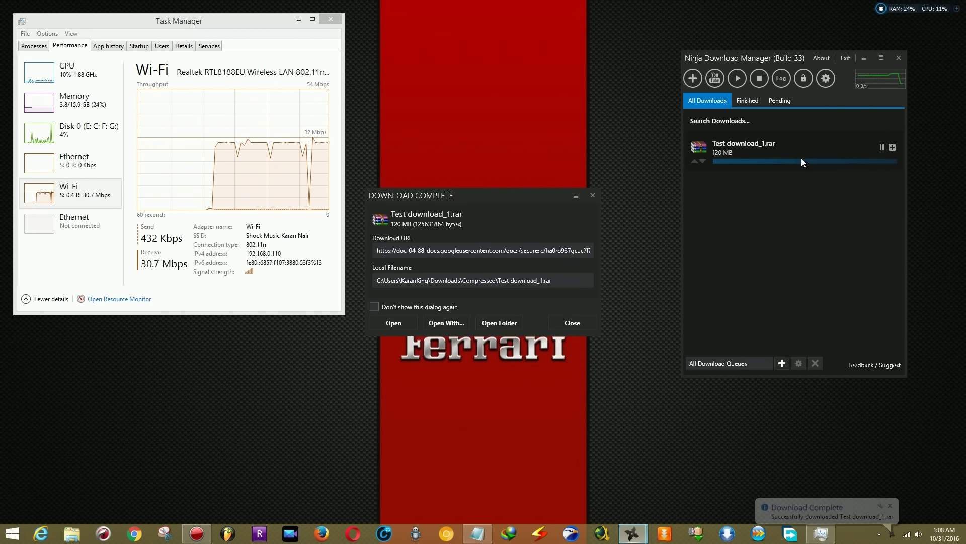
- Dismiss the completed download's dialog and close Ninja Download Manager
{"action": "left_click", "coordinate": [593, 195]}
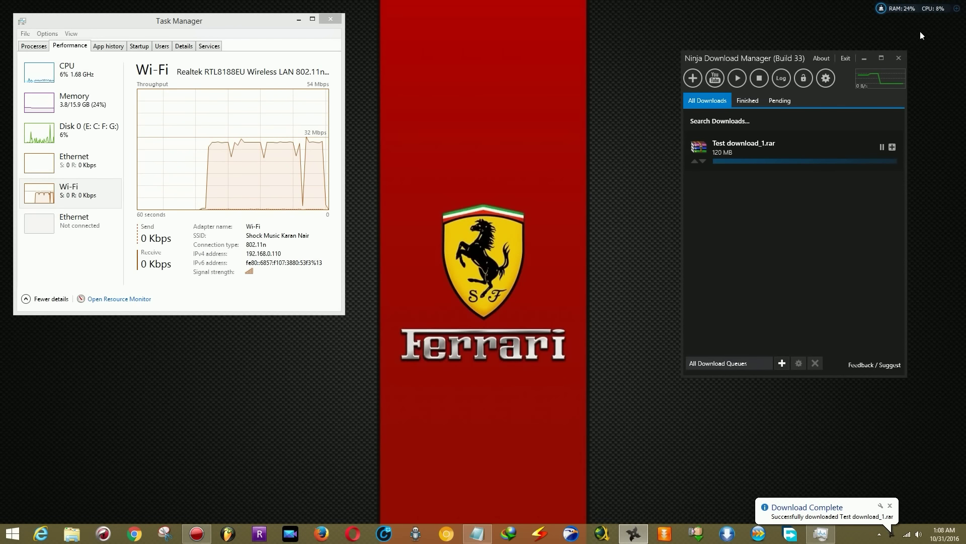
{"action": "left_click", "coordinate": [901, 58]}
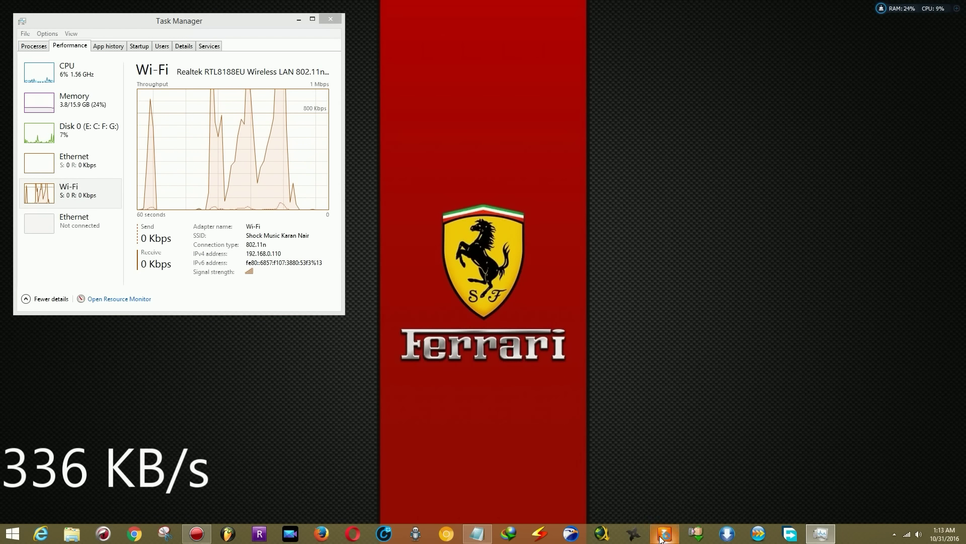
- Switch to FlashGet and start a new download of test10Mb.db with the default options
{"action": "left_click", "coordinate": [663, 535]}
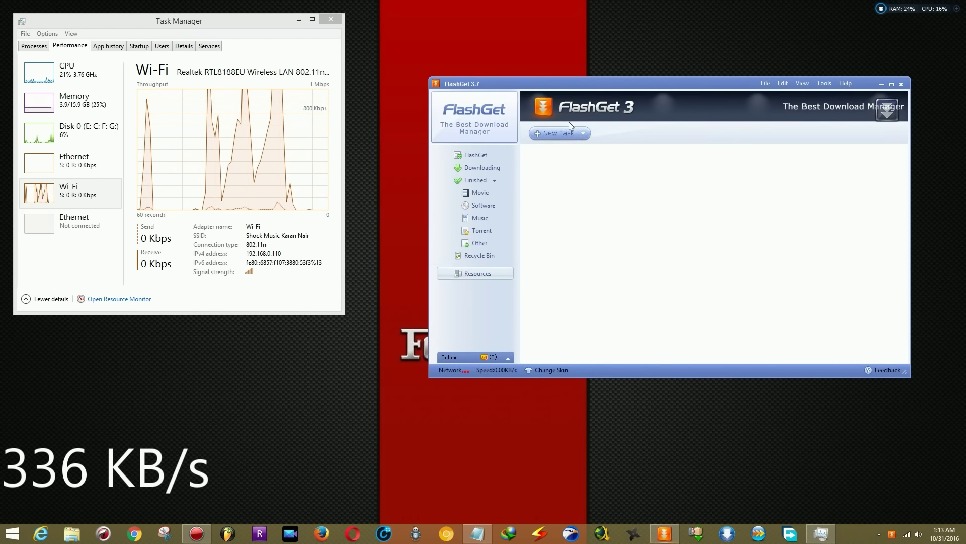
{"action": "left_click", "coordinate": [544, 138]}
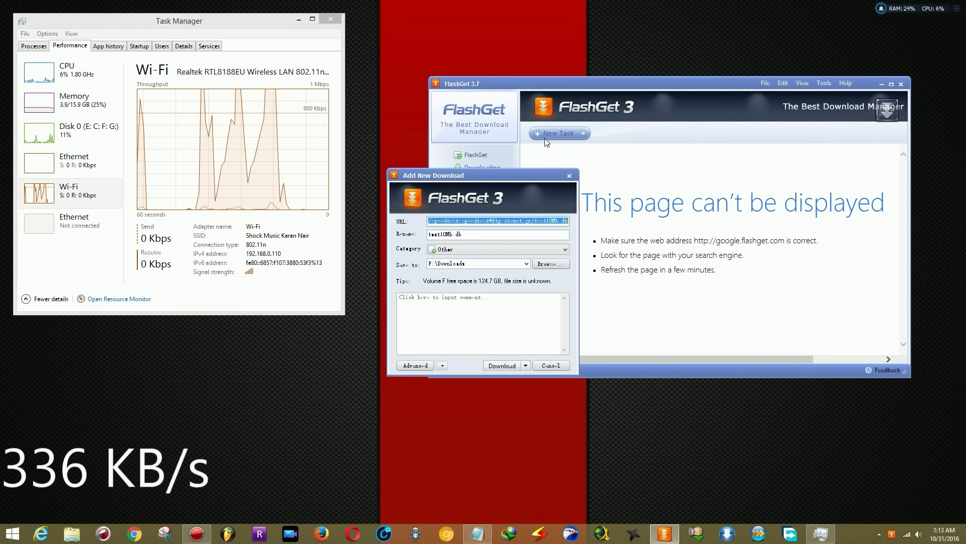
{"action": "left_click", "coordinate": [498, 365]}
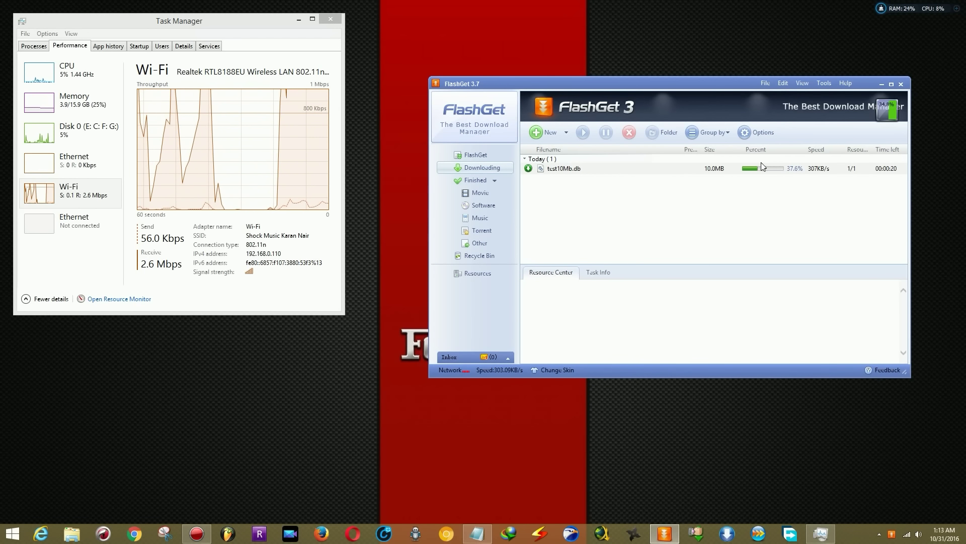
- Delete the running test10Mb.db download and close FlashGet
{"action": "left_click", "coordinate": [572, 173]}
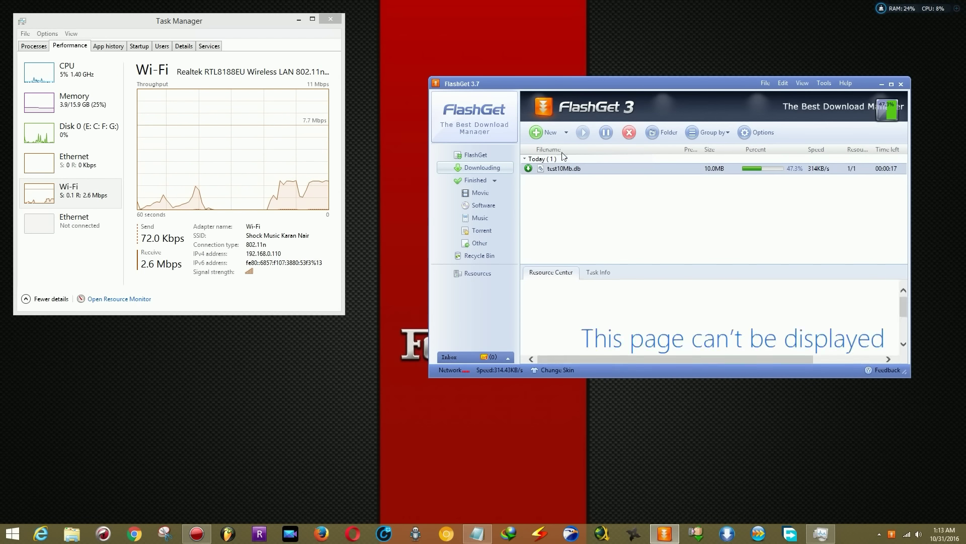
{"action": "left_click", "coordinate": [629, 132]}
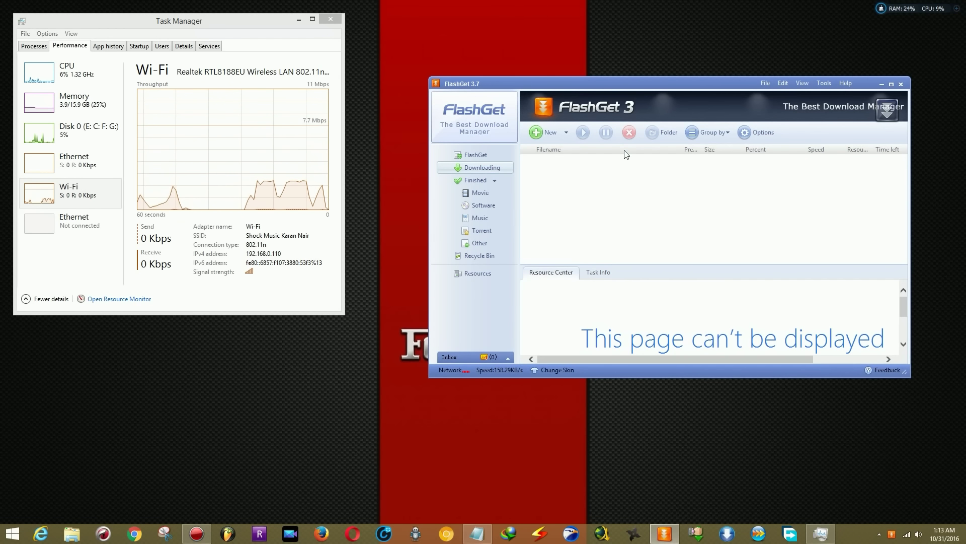
{"action": "left_click", "coordinate": [900, 84]}
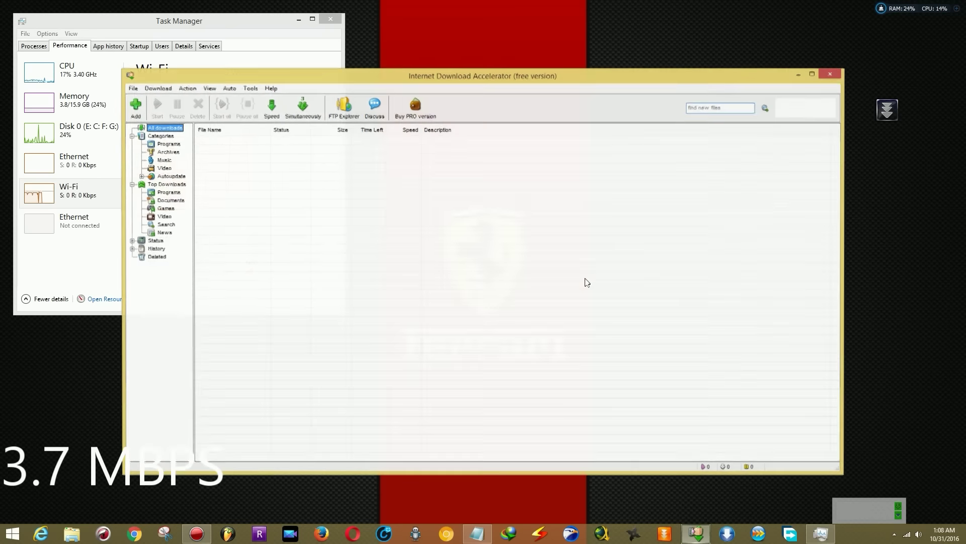
- Dock Internet Download Accelerator beside Task Manager, start downloading the copied link with the default options, and dismiss the progress window
{"action": "left_click_drag", "start_coordinate": [367, 75], "coordinate": [965, 80]}
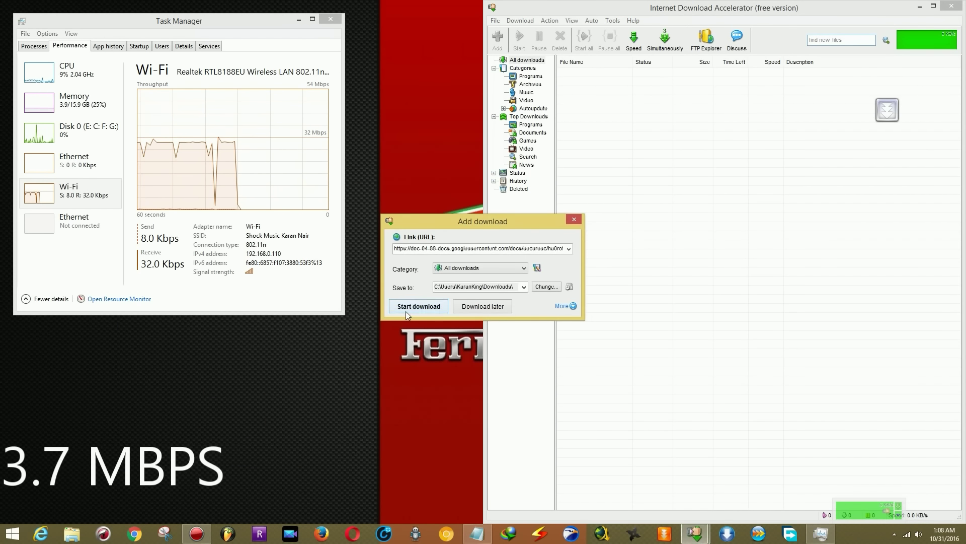
{"action": "left_click", "coordinate": [412, 307]}
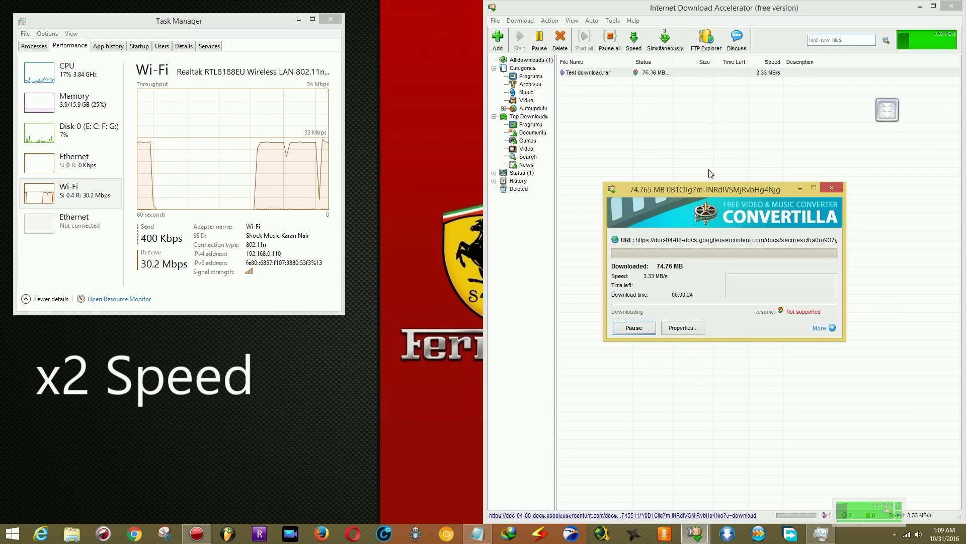
{"action": "left_click", "coordinate": [838, 186]}
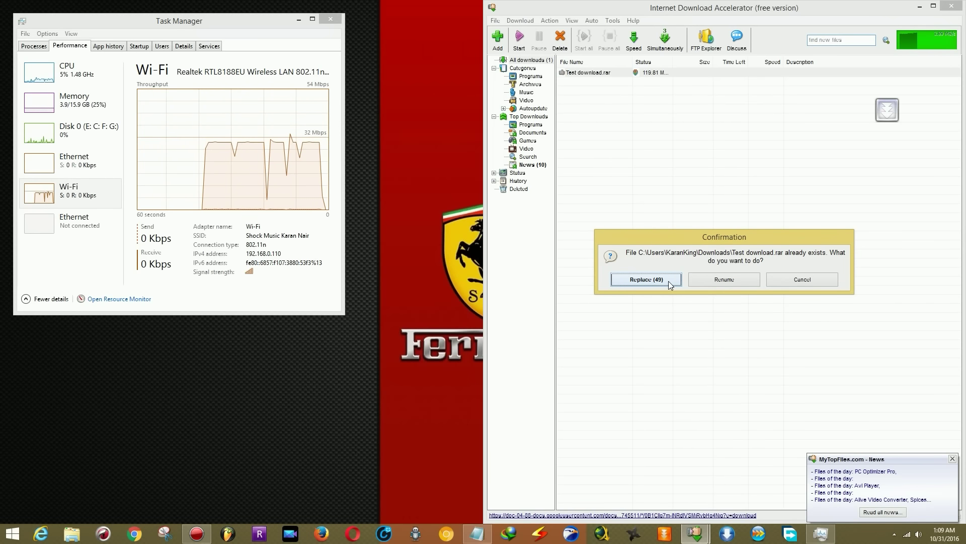
- Resolve the existing-file conflict by renaming the finished download to Test download[1].rar, and exit Internet Download Accelerator
{"action": "left_click", "coordinate": [725, 280]}
{"action": "left_click", "coordinate": [601, 297]}
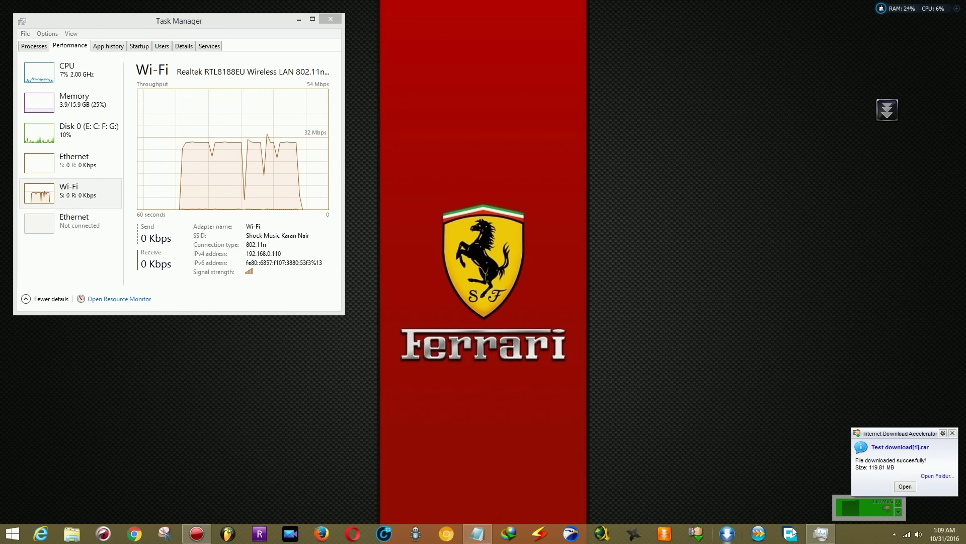
{"action": "right_click", "coordinate": [863, 500]}
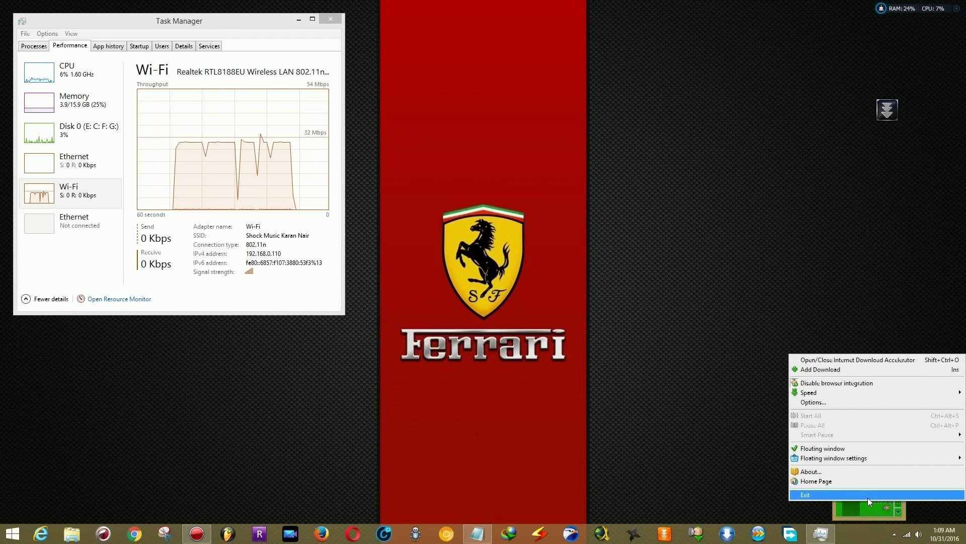
{"action": "left_click", "coordinate": [870, 496]}
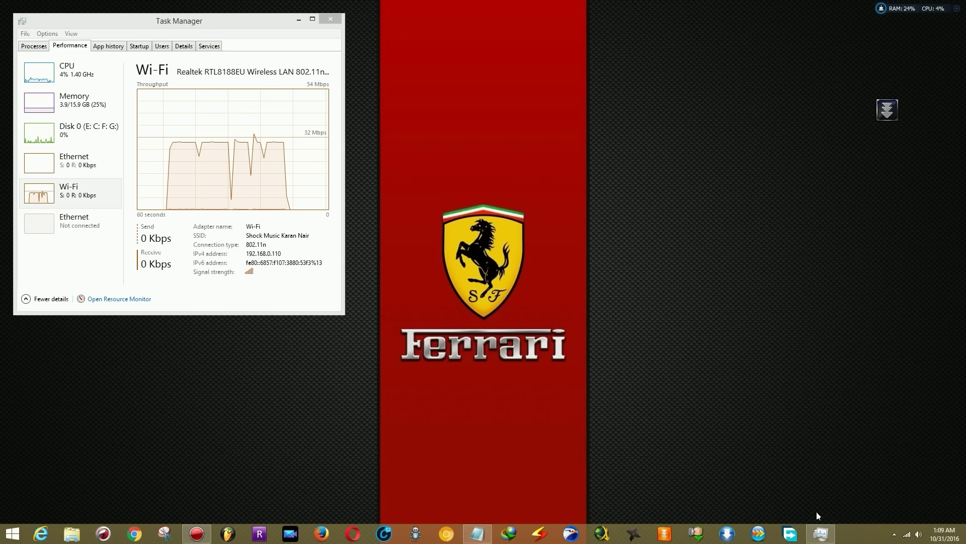
- Switch to Microsoft Download Manager, place it beside Task Manager, and check the queued download's target folder
{"action": "left_click", "coordinate": [728, 534]}
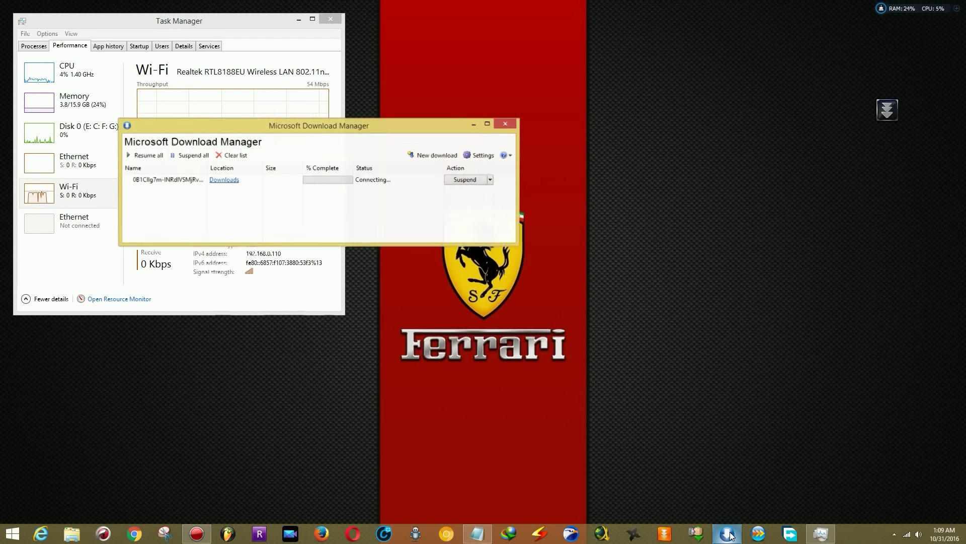
{"action": "left_click_drag", "start_coordinate": [334, 123], "coordinate": [687, 133]}
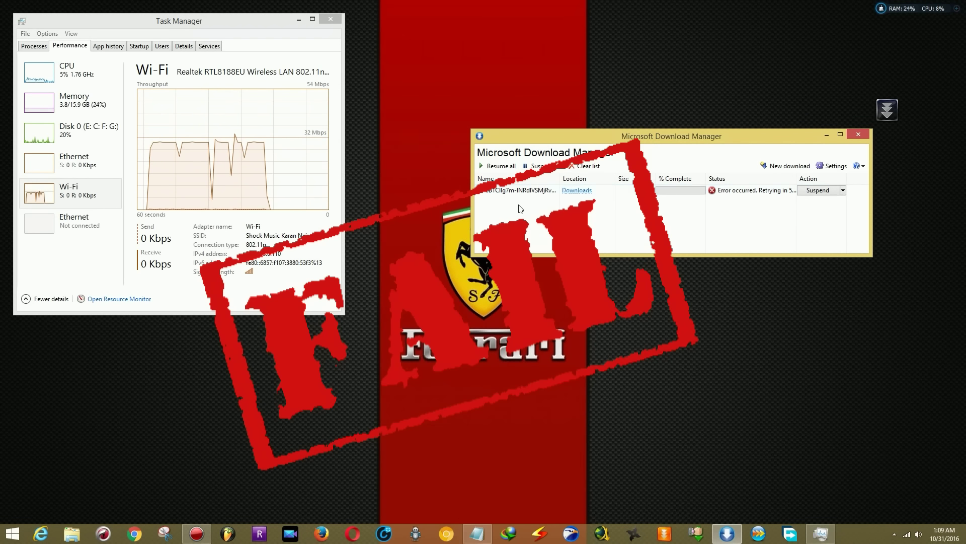
{"action": "left_click", "coordinate": [575, 191]}
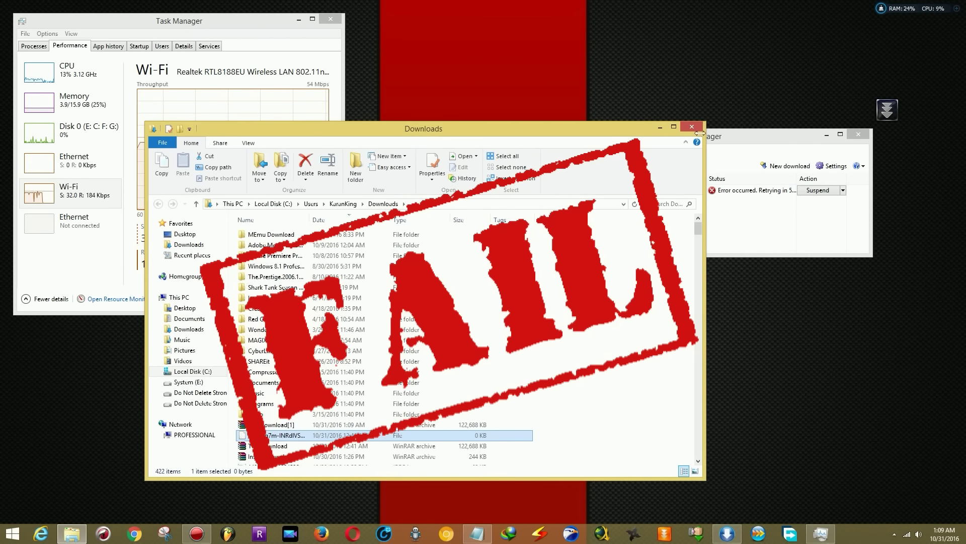
{"action": "left_click", "coordinate": [692, 126]}
- Try to suspend the queued download and close Microsoft Download Manager
{"action": "left_click", "coordinate": [817, 190]}
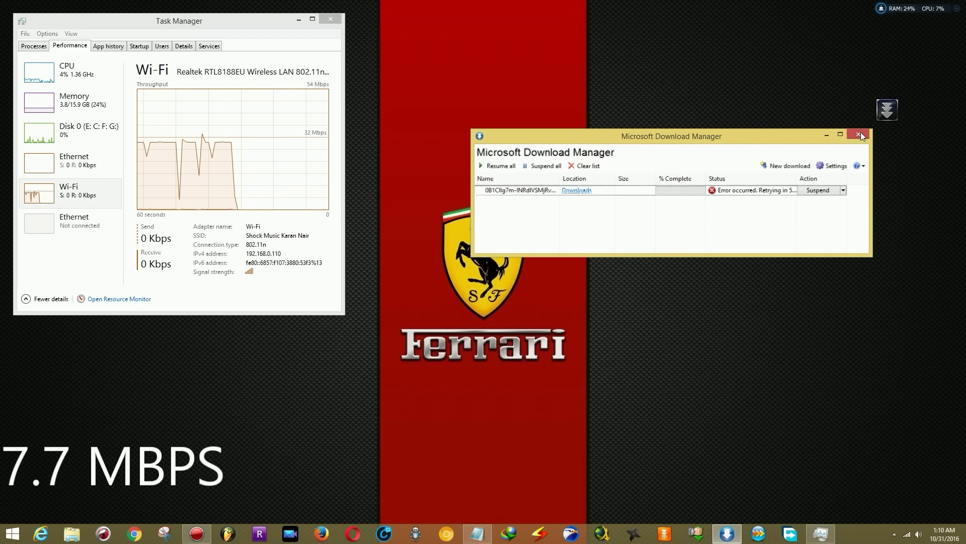
{"action": "left_click", "coordinate": [859, 134]}
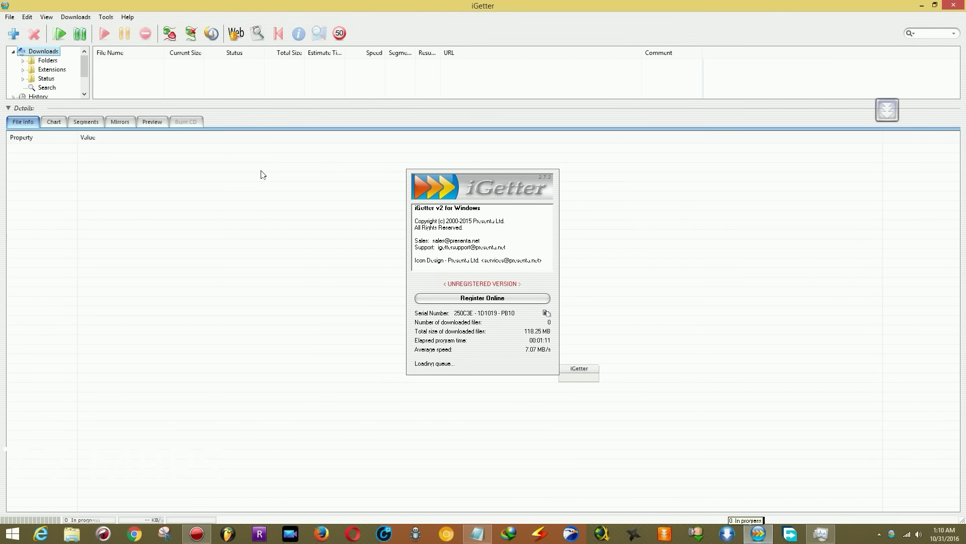
- Dock iGetter beside Task Manager and add a new download of the copied link with 4 segments, saved to the Desktop
{"action": "key", "text": "super+Right"}
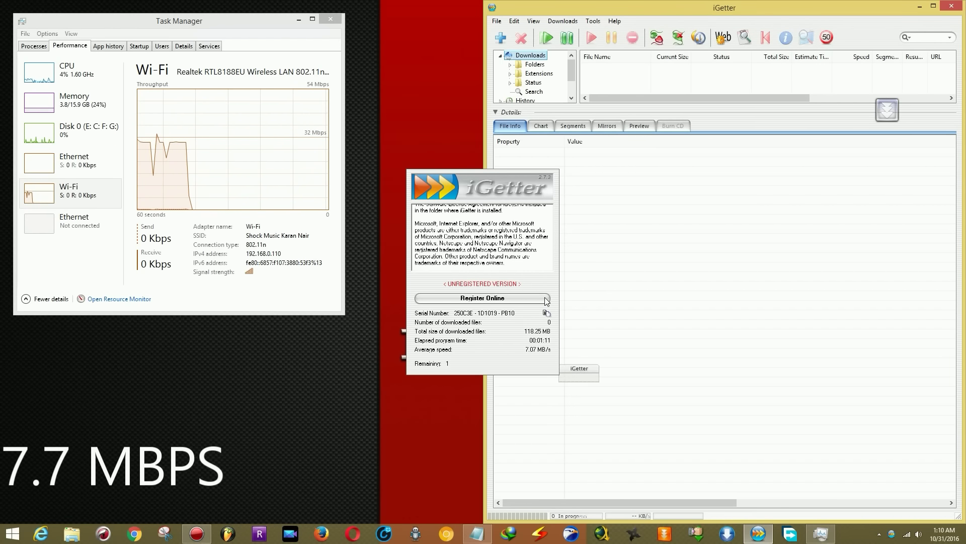
{"action": "left_click", "coordinate": [500, 38]}
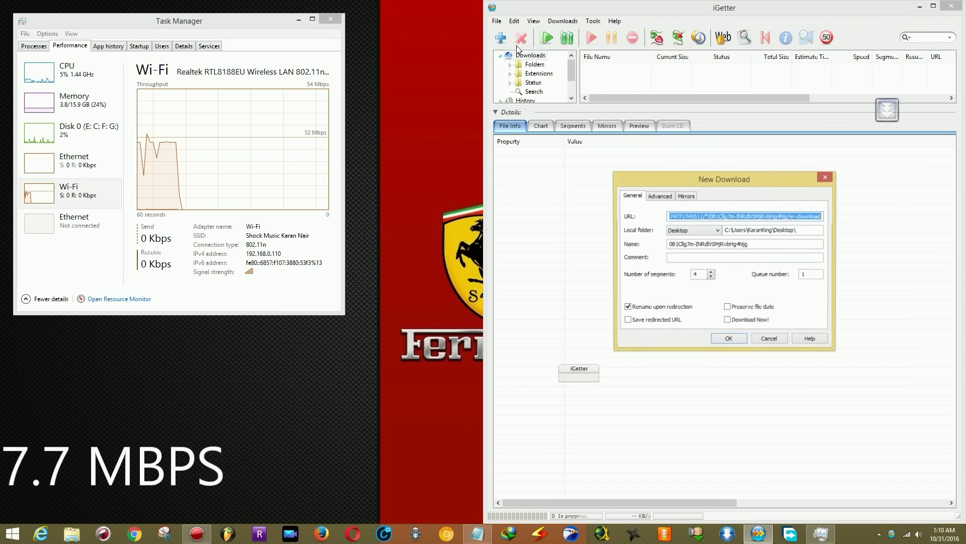
{"action": "left_click", "coordinate": [728, 340]}
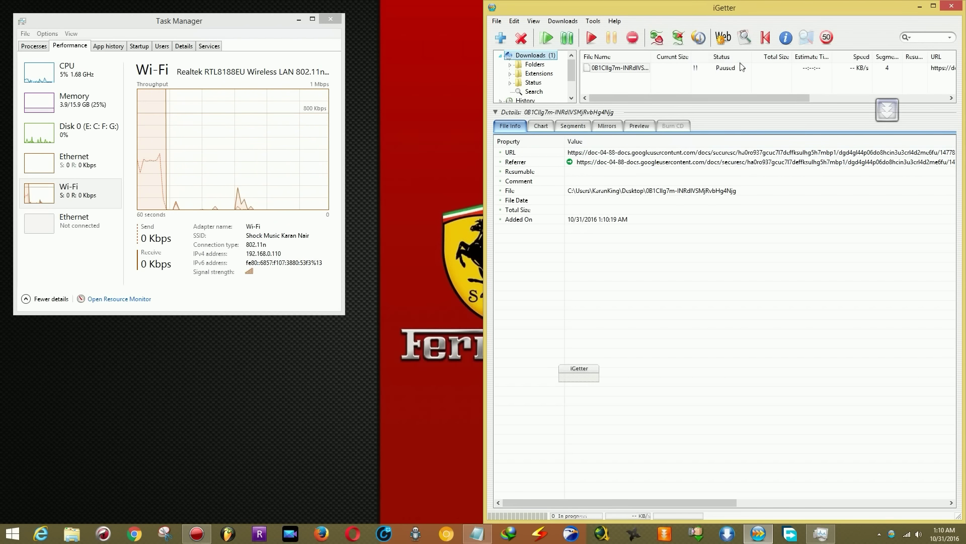
- Start the paused download in the iGetter queue and monitor its speed and progress columns
{"action": "left_click", "coordinate": [632, 69]}
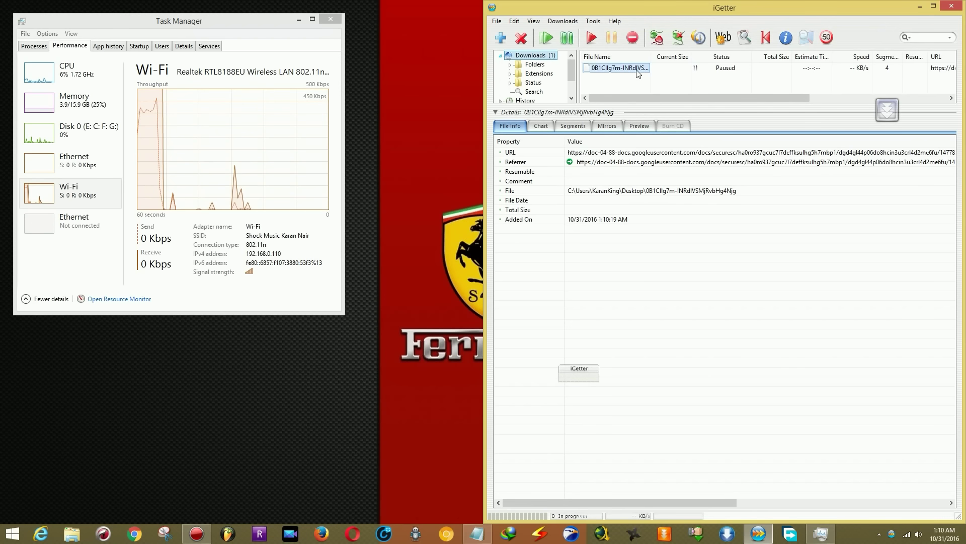
{"action": "left_click", "coordinate": [589, 39]}
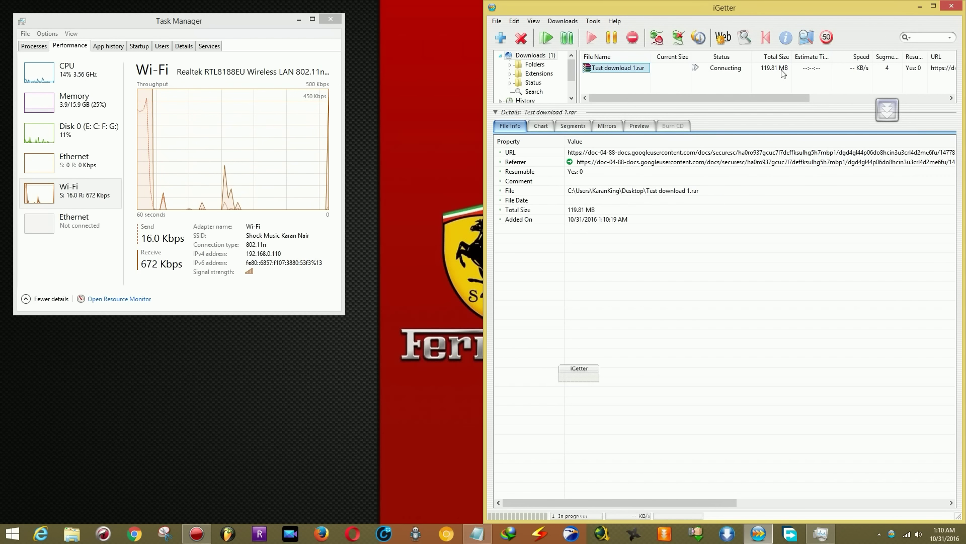
{"action": "mouse_move", "coordinate": [806, 97]}
{"action": "left_mouse_down"}
{"action": "mouse_move", "coordinate": [832, 93]}
{"action": "mouse_move", "coordinate": [818, 83]}
{"action": "left_mouse_up"}
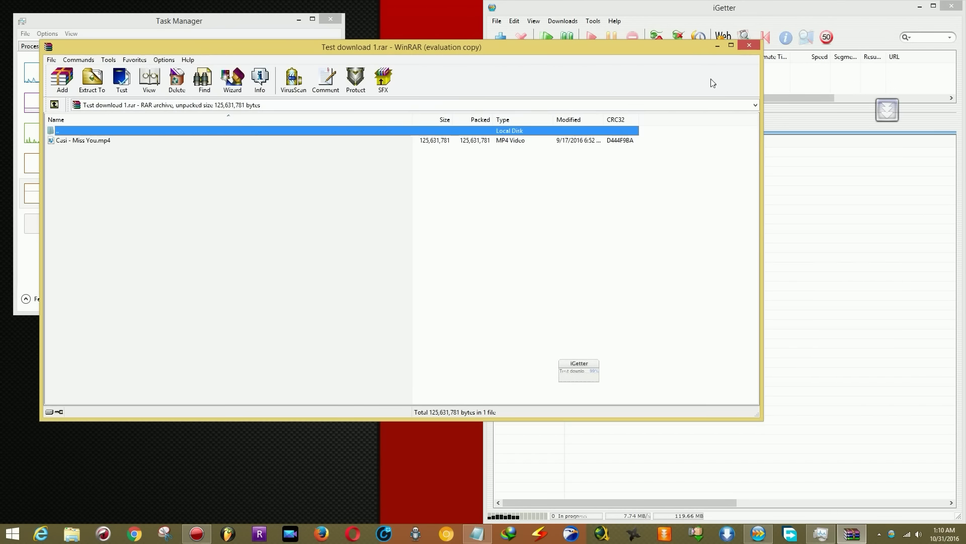
- Close the downloaded archive's WinRAR window and close iGetter
{"action": "left_click", "coordinate": [749, 44]}
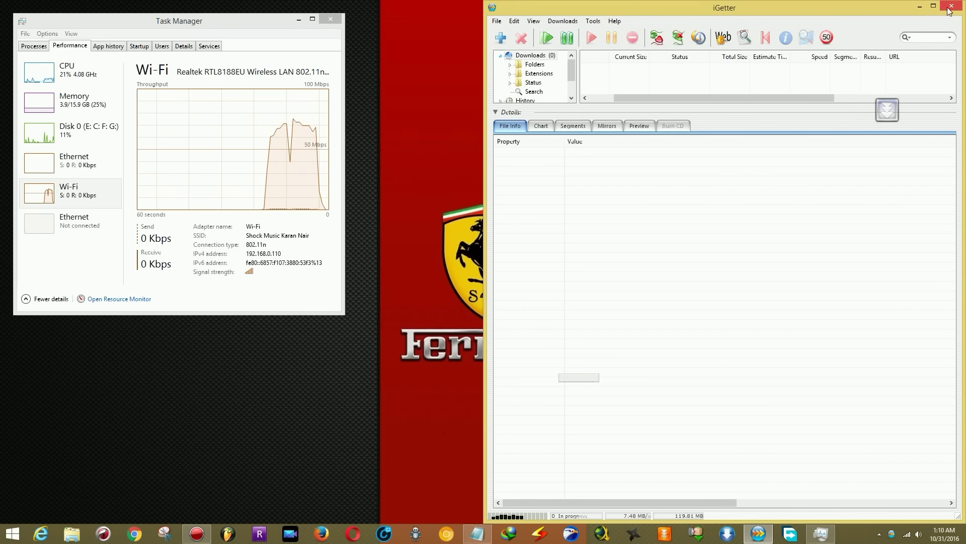
{"action": "left_click", "coordinate": [950, 7]}
- Switch to Free Download Manager and start downloading Test download.rar from the copied link to the Downloads folder
{"action": "left_click", "coordinate": [789, 535]}
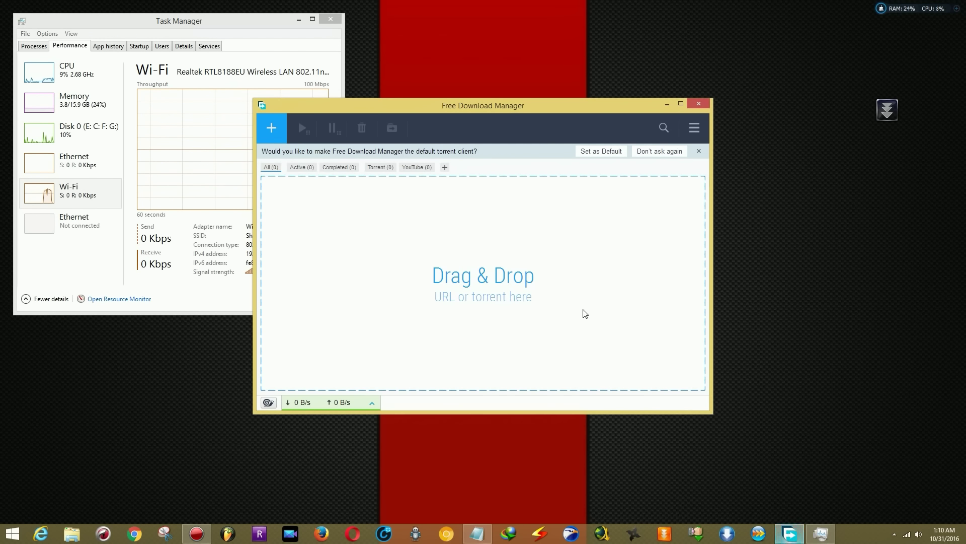
{"action": "left_click", "coordinate": [272, 137]}
{"action": "left_click", "coordinate": [589, 310]}
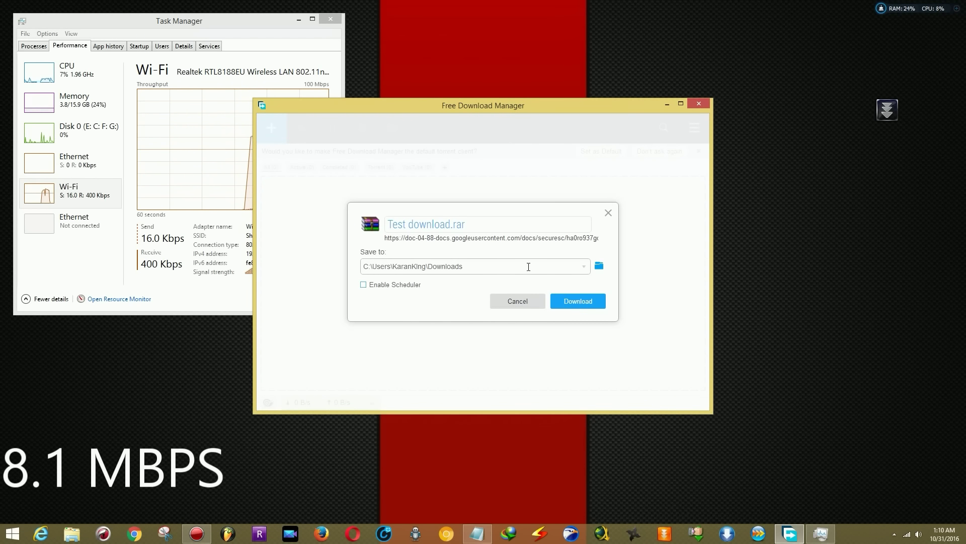
{"action": "left_click", "coordinate": [569, 300]}
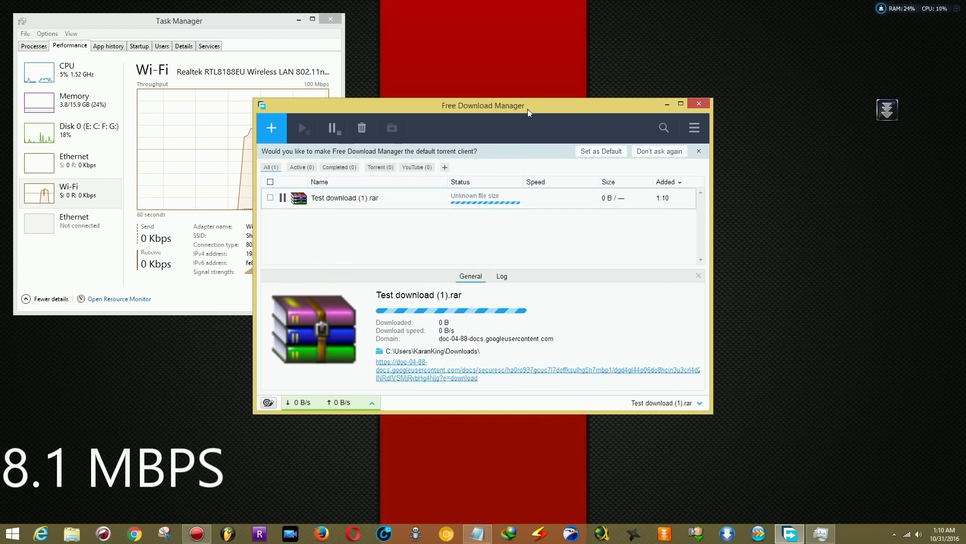
- Move the Free Download Manager window clear of Task Manager to watch the download finish, and close it
{"action": "left_click_drag", "start_coordinate": [528, 109], "coordinate": [672, 91]}
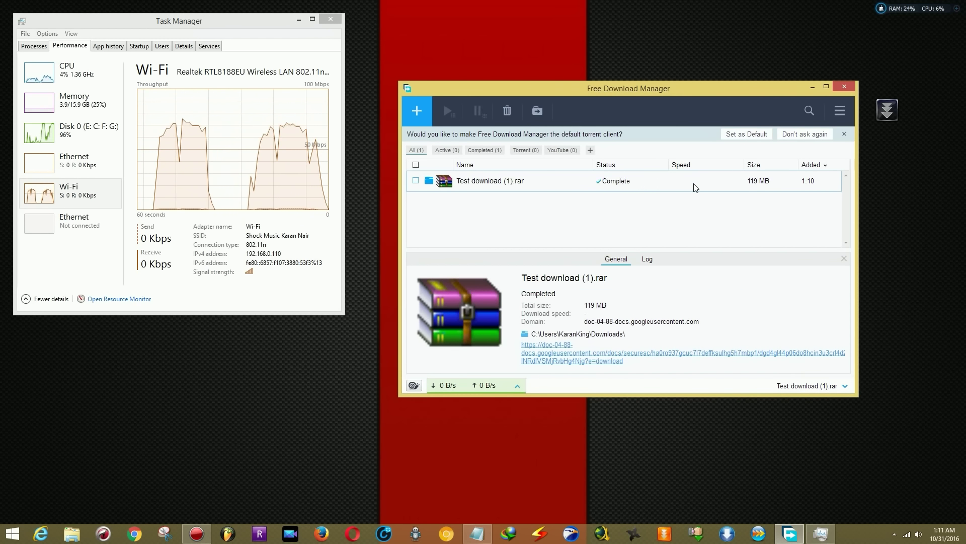
{"action": "left_click", "coordinate": [845, 88]}
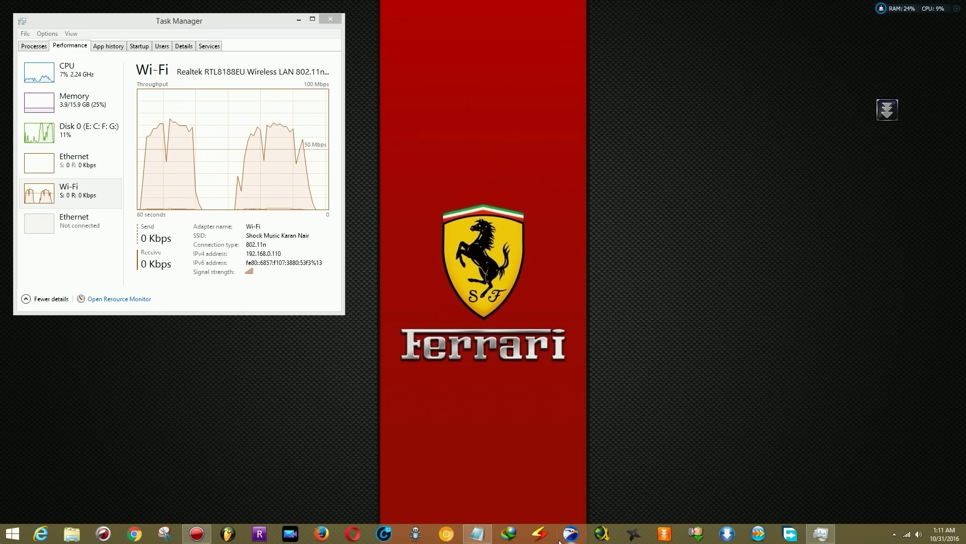